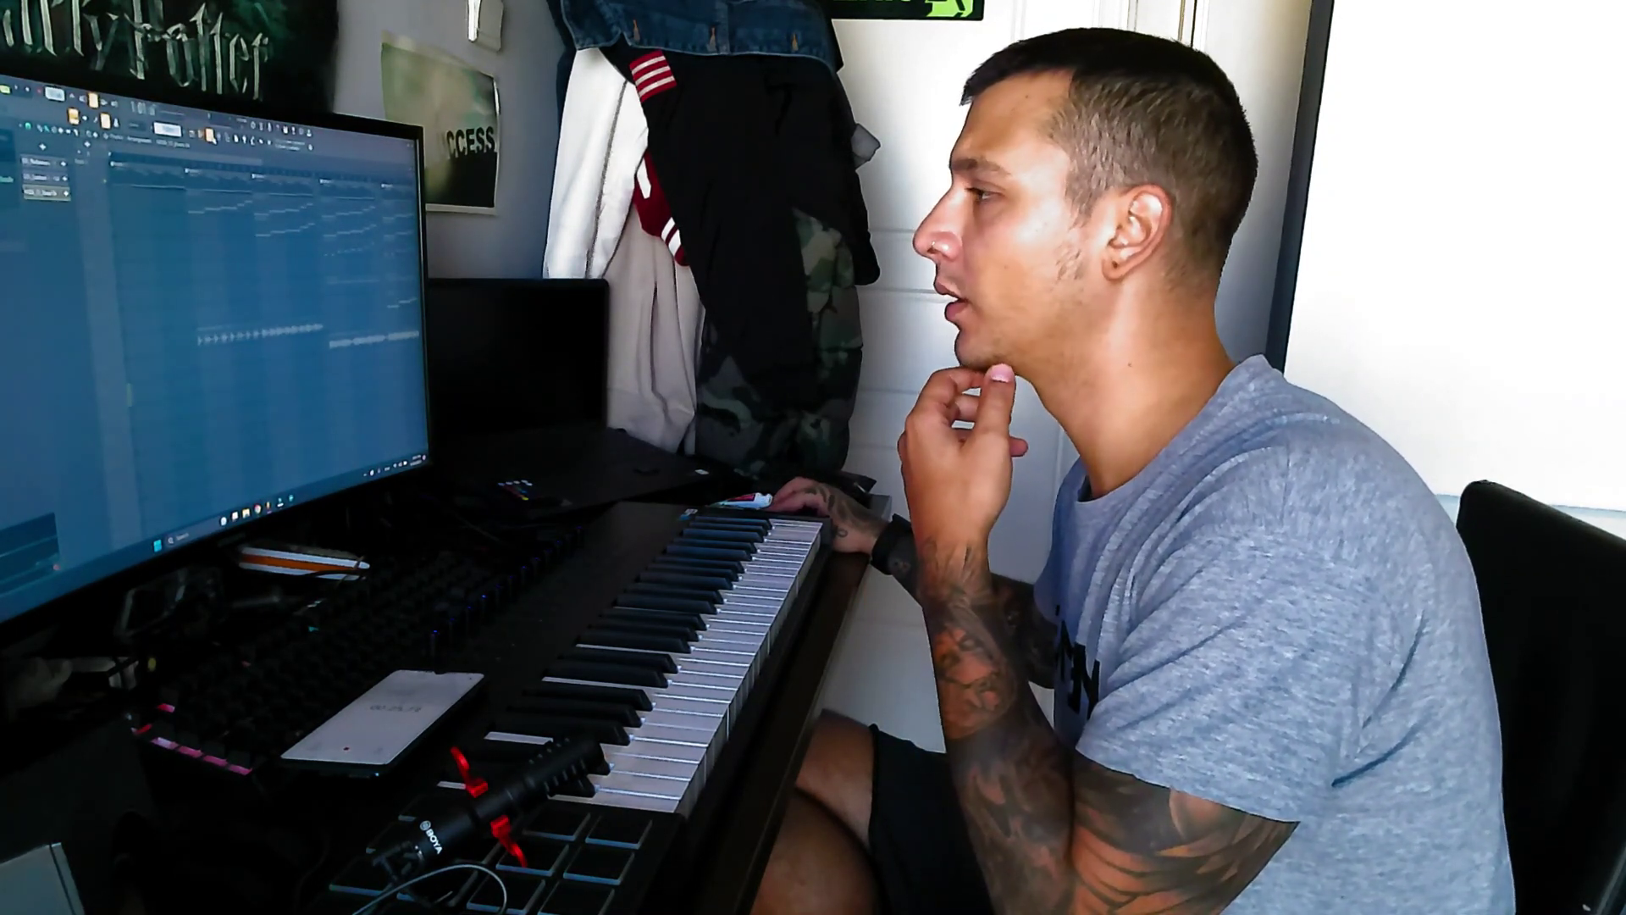
pyautogui.click(212, 136)
pyautogui.click(100, 149)
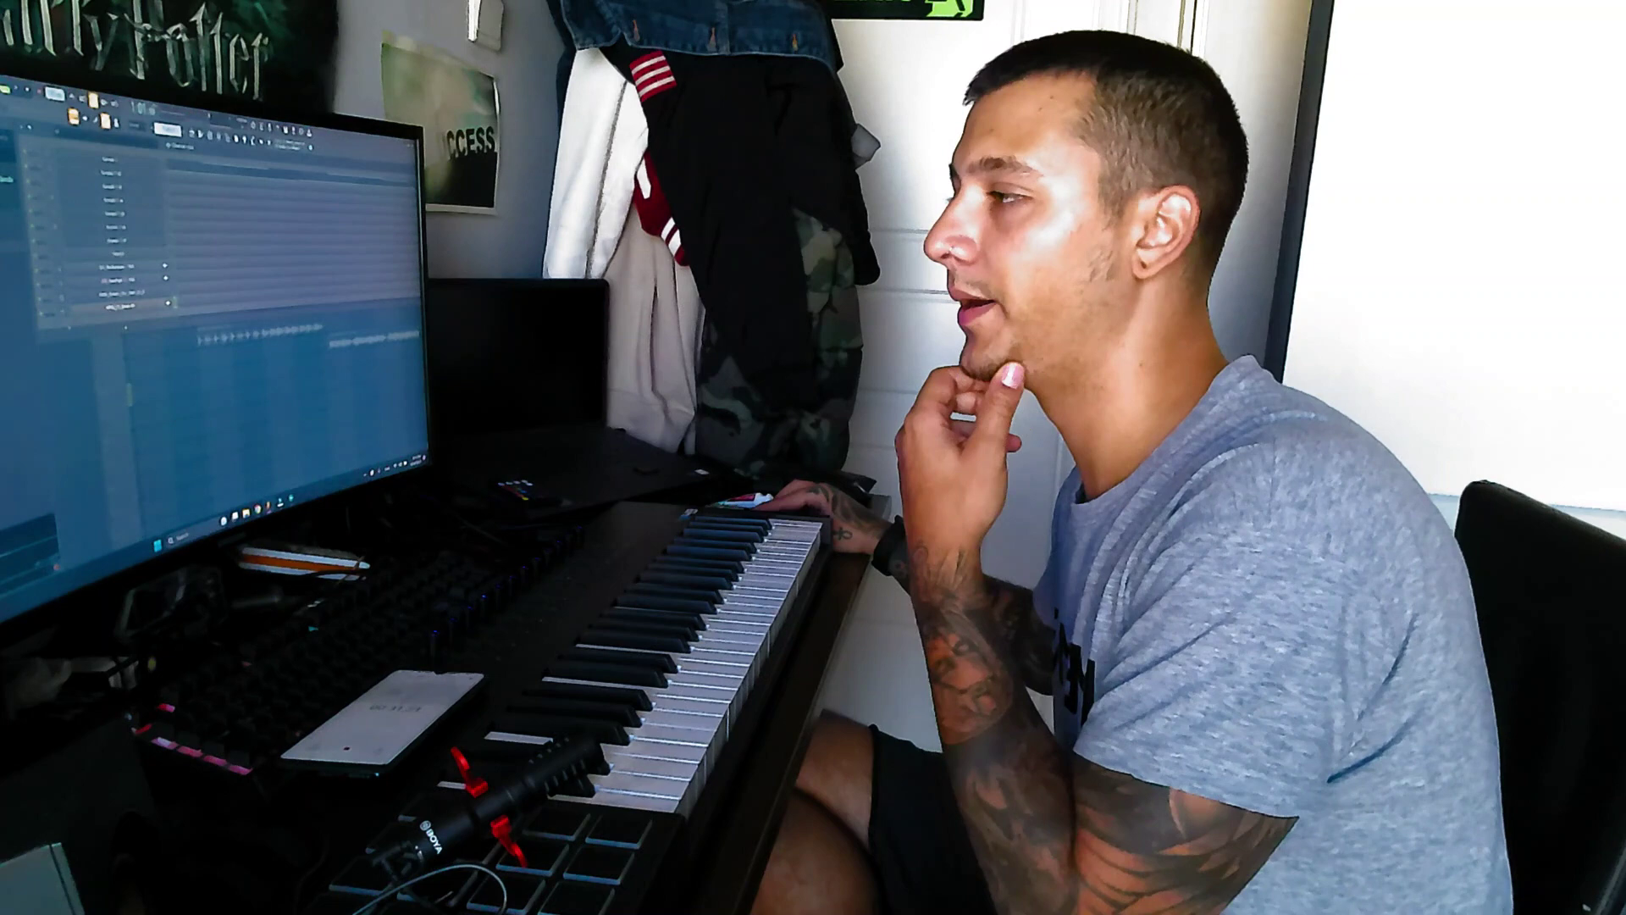
pyautogui.click(211, 137)
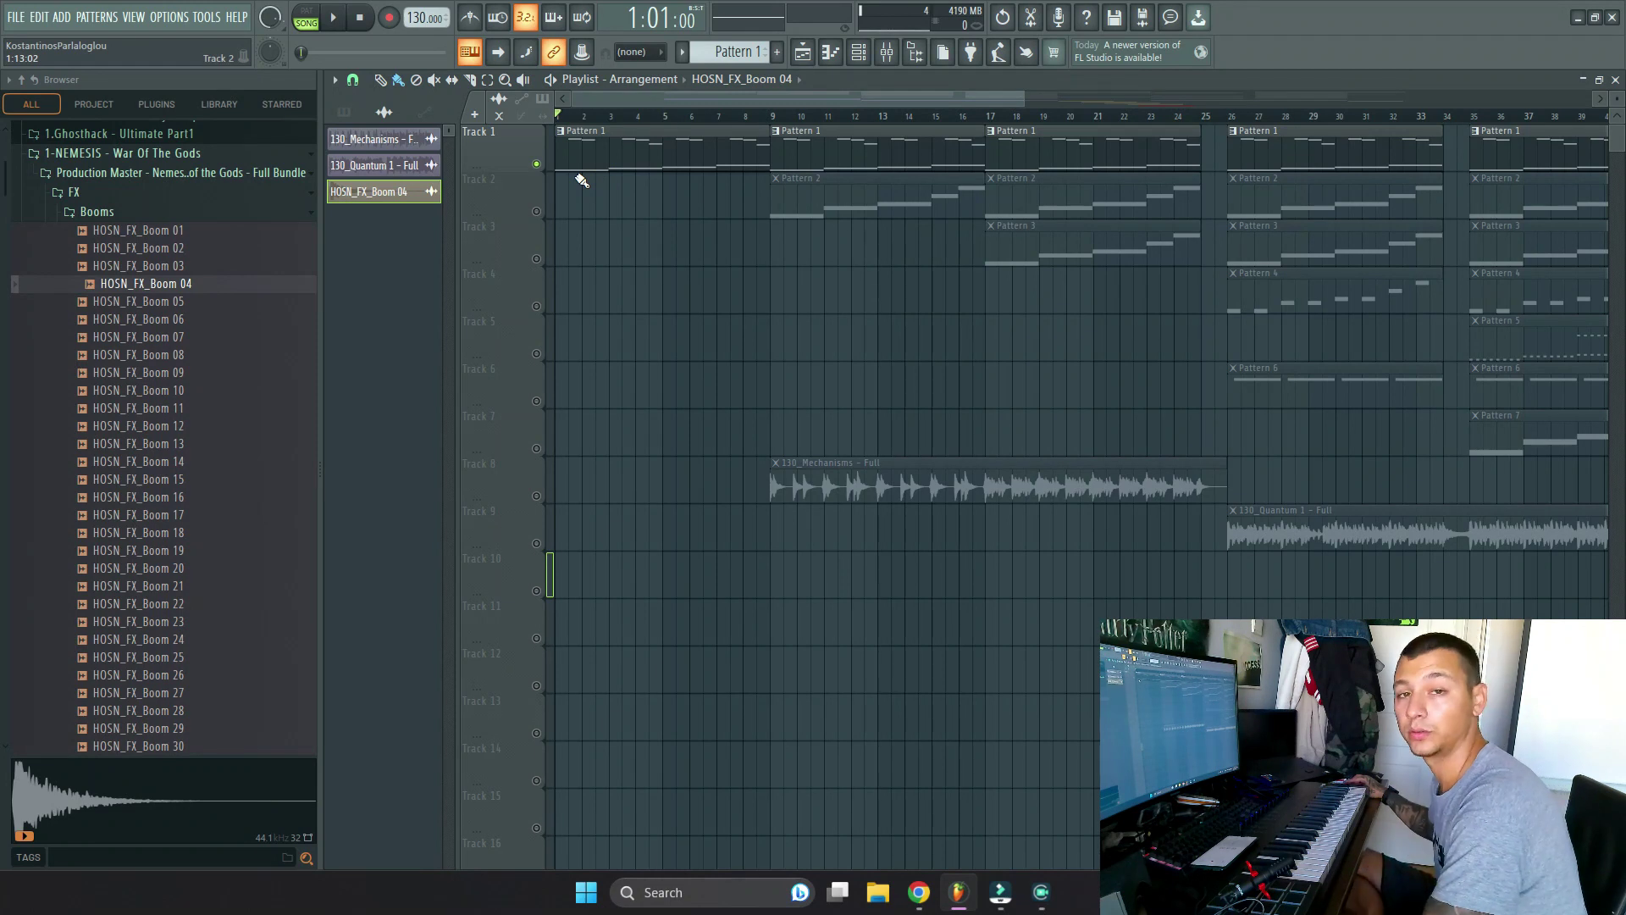
# Step: Play the soloed Track 1 from the song's start, and solo Track 2 and listen to it up to bar 17
pyautogui.click(347, 20)
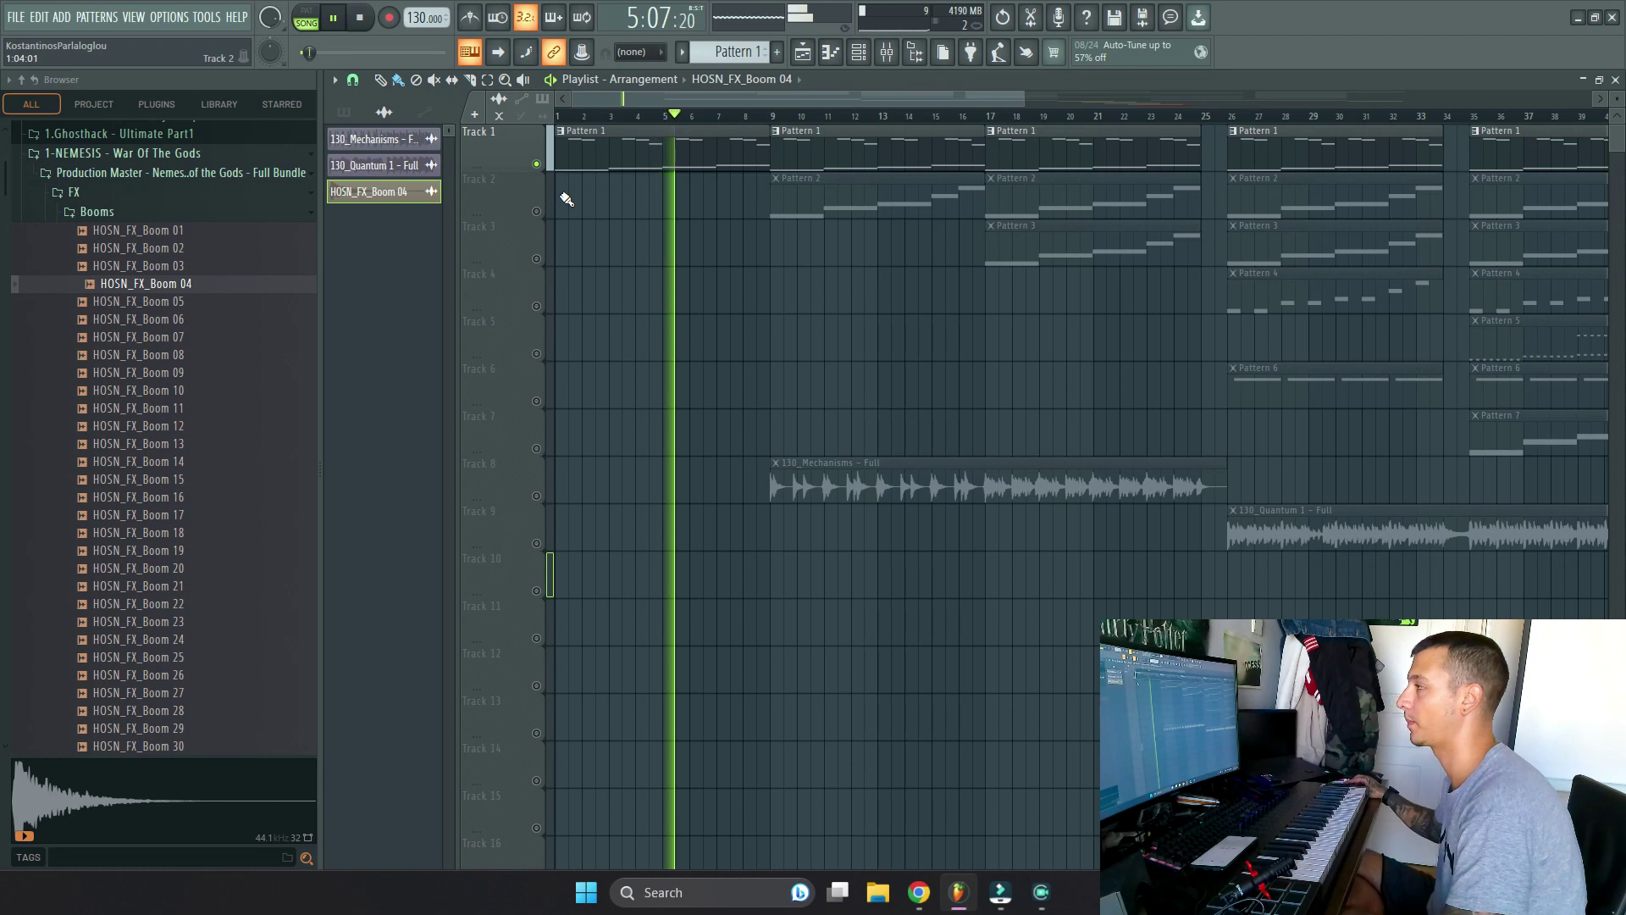
pyautogui.click(345, 22)
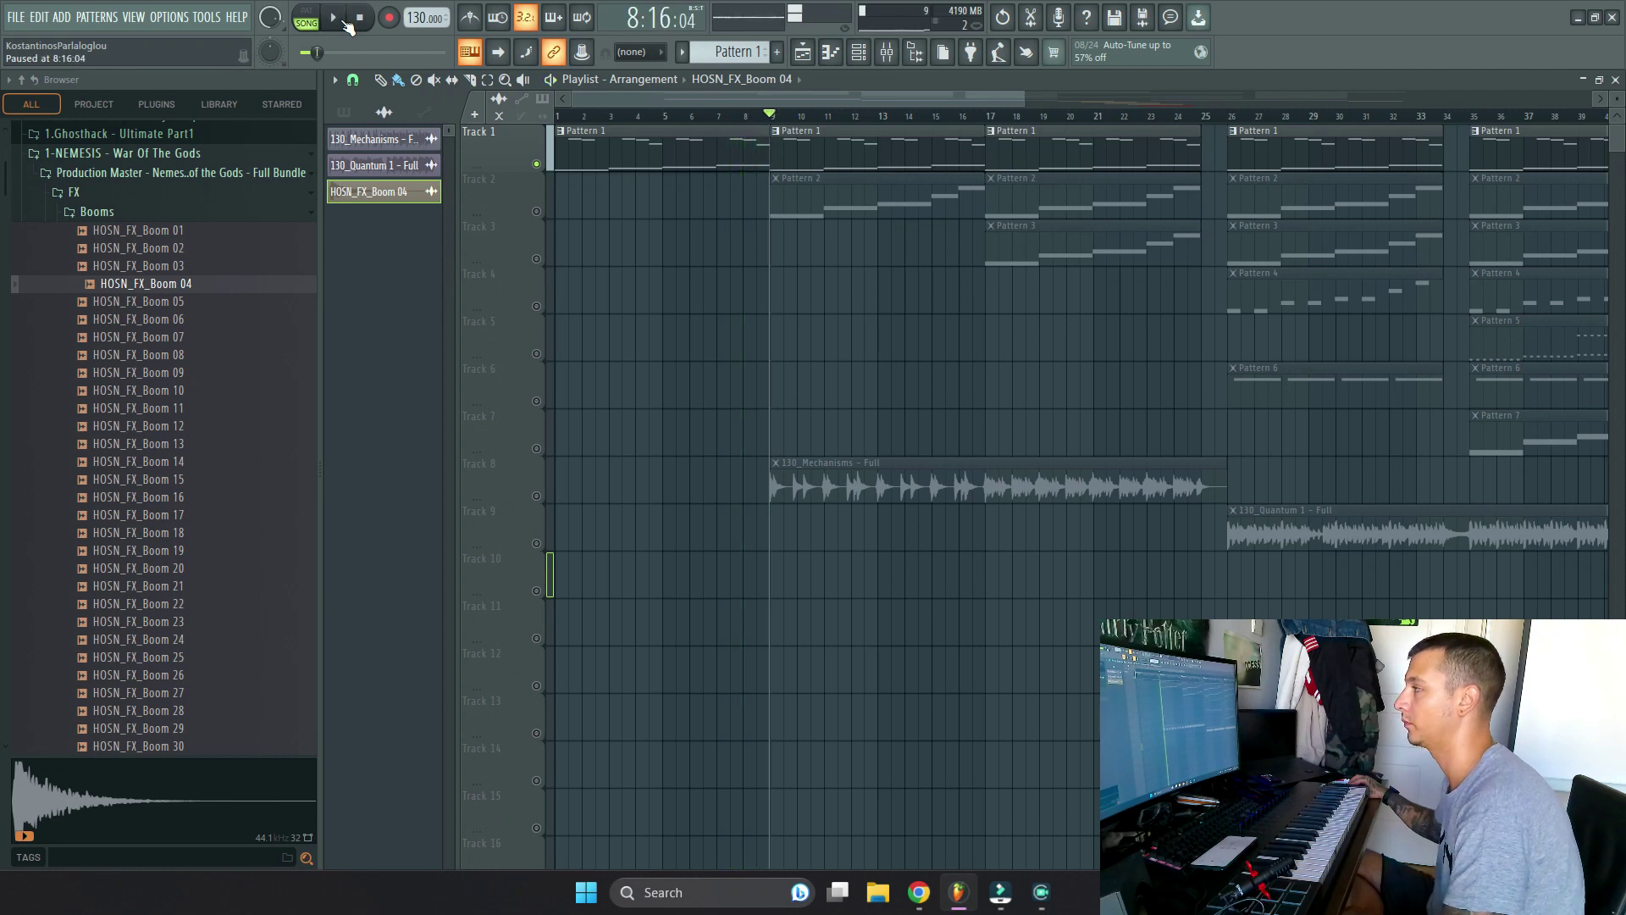
pyautogui.click(536, 212)
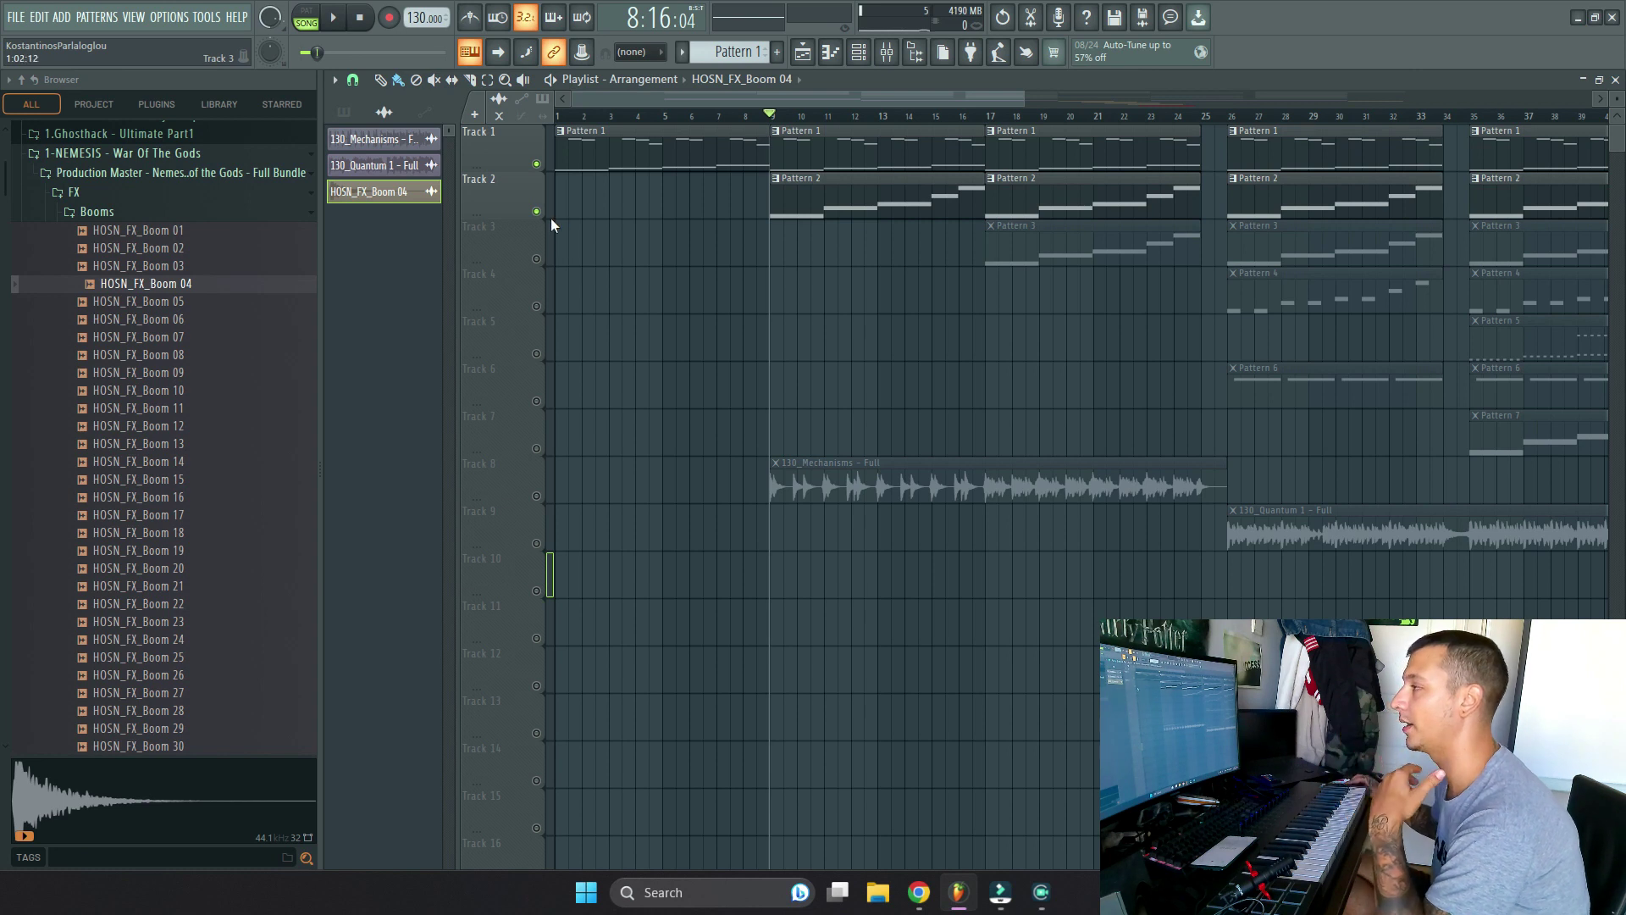
pyautogui.rightClick(537, 212)
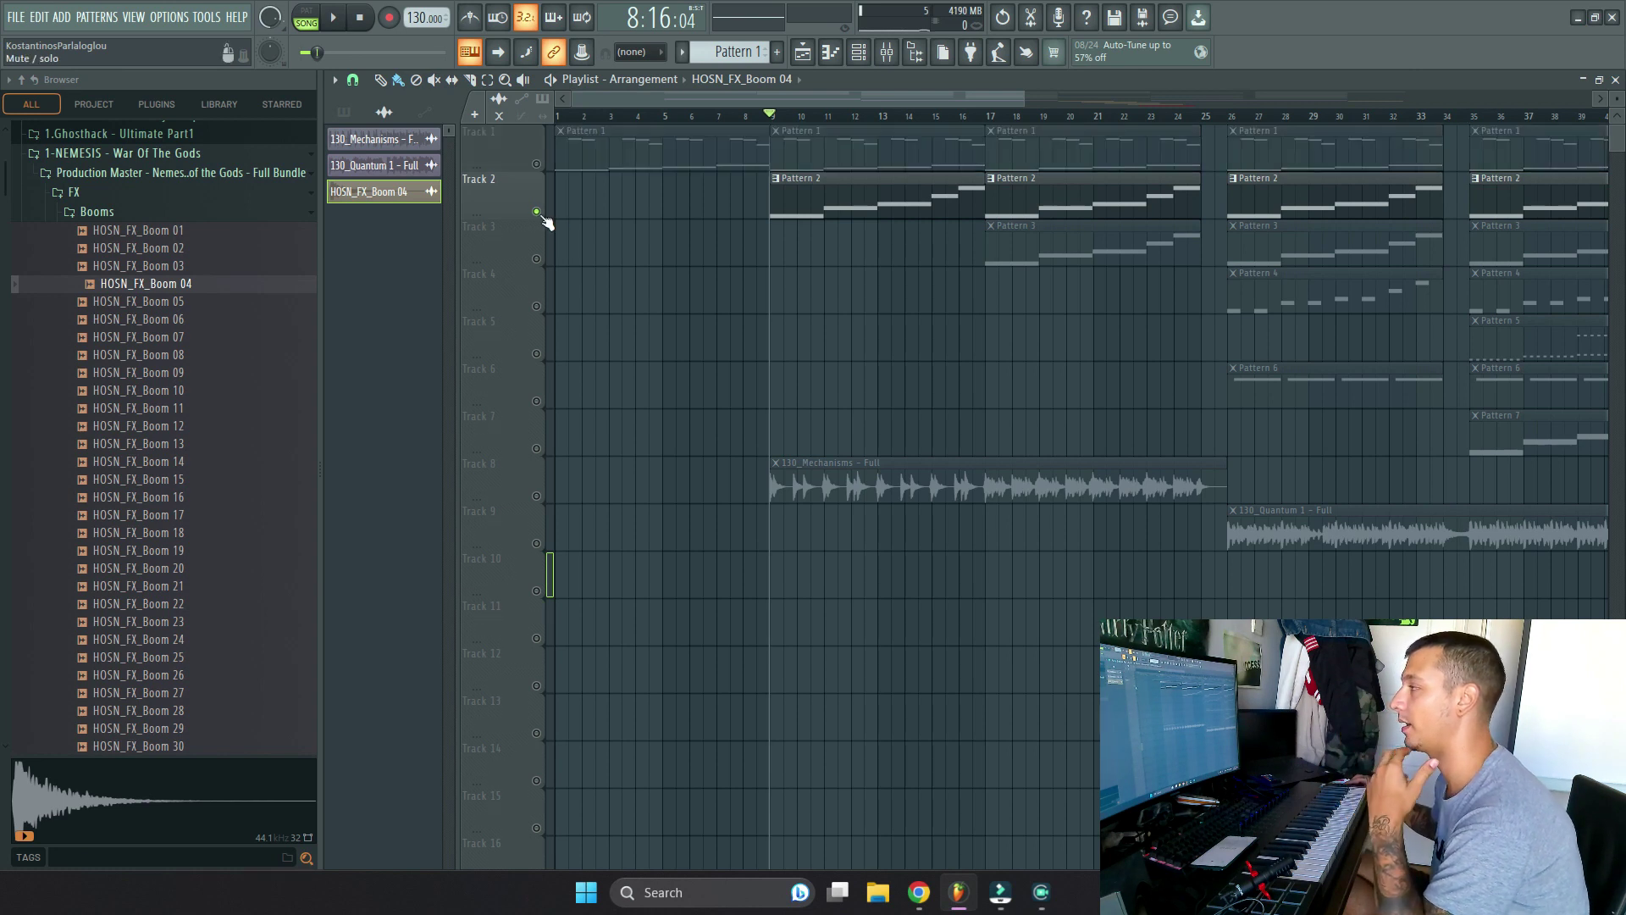
pyautogui.click(337, 19)
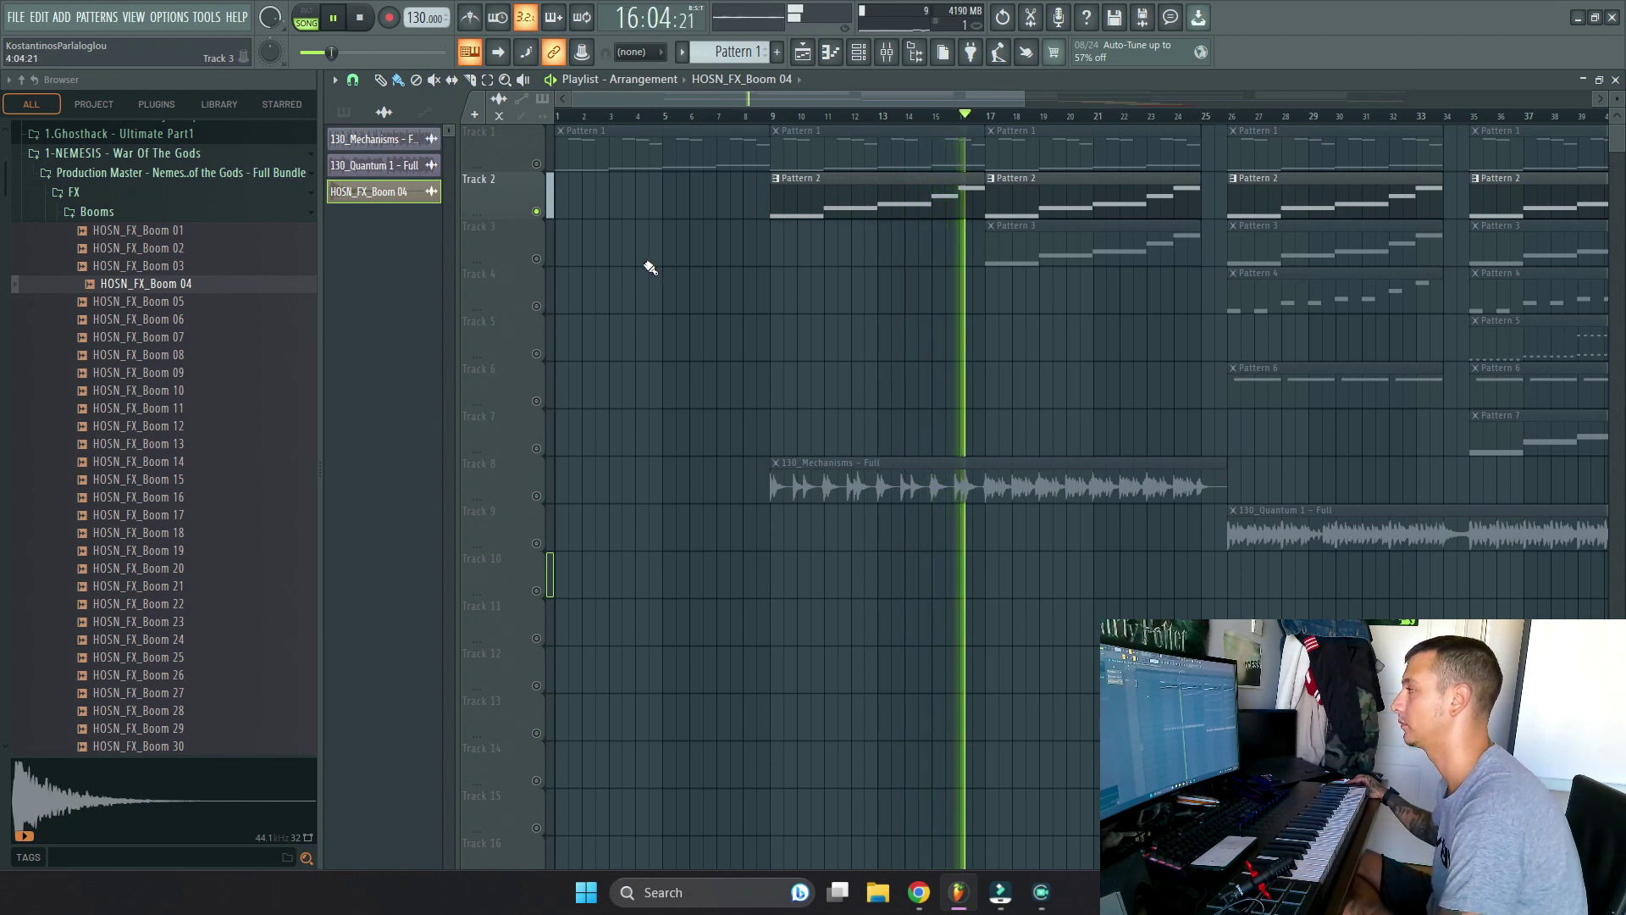
pyautogui.click(333, 19)
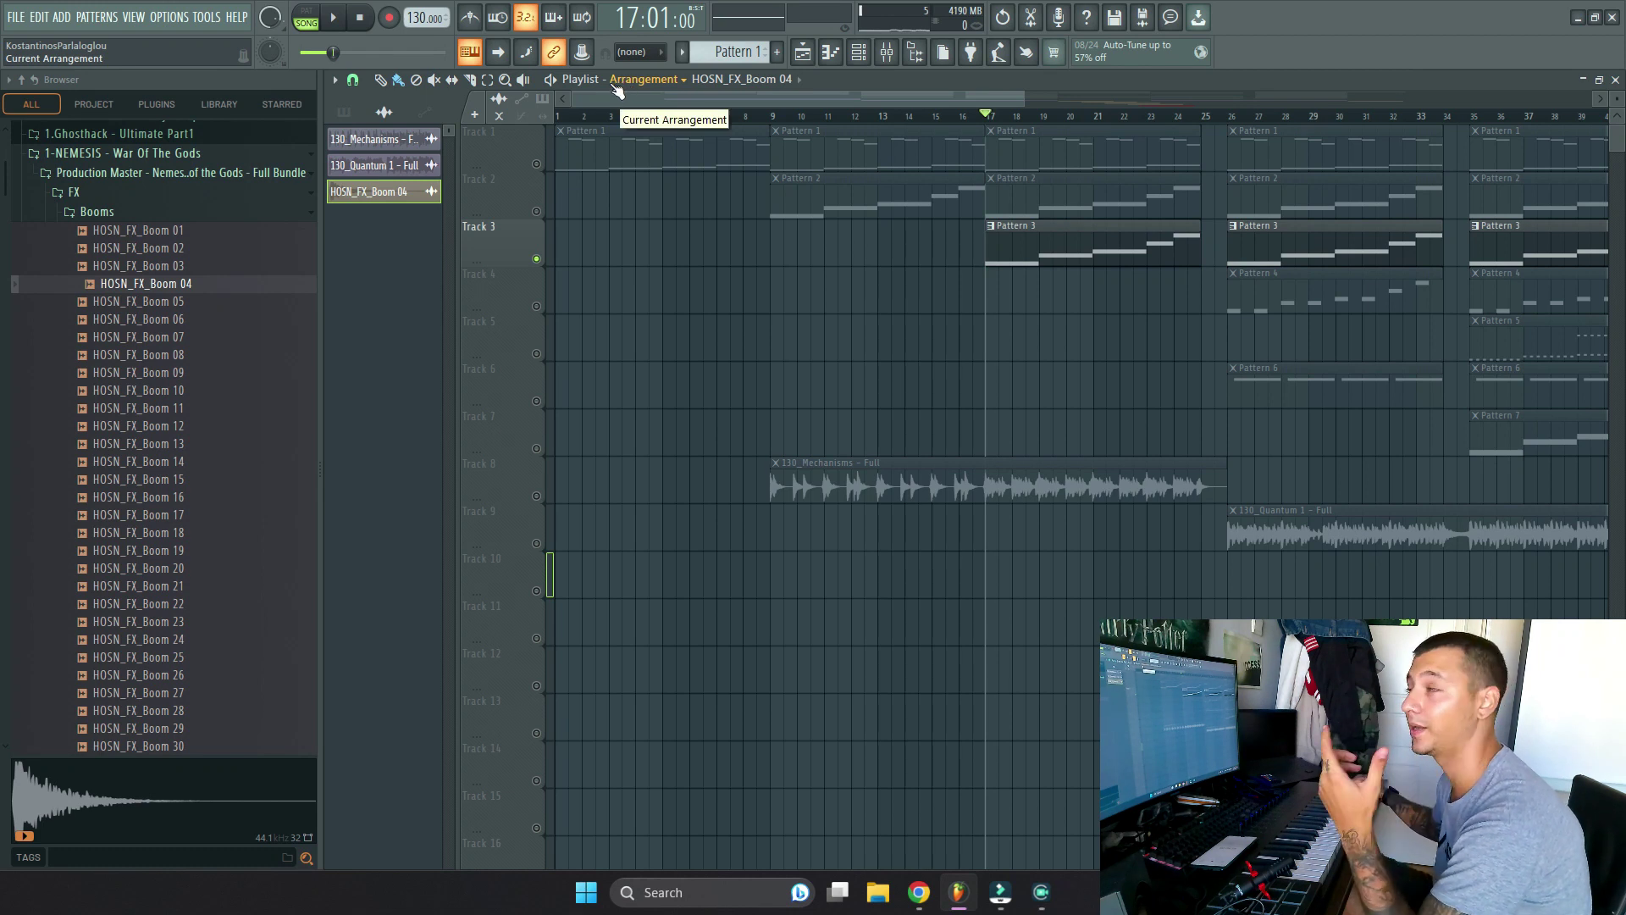
# Step: Audition Track 3 alone from bar 17 and Track 4 alone from bar 26, pausing after each eight-bar pattern
pyautogui.click(344, 23)
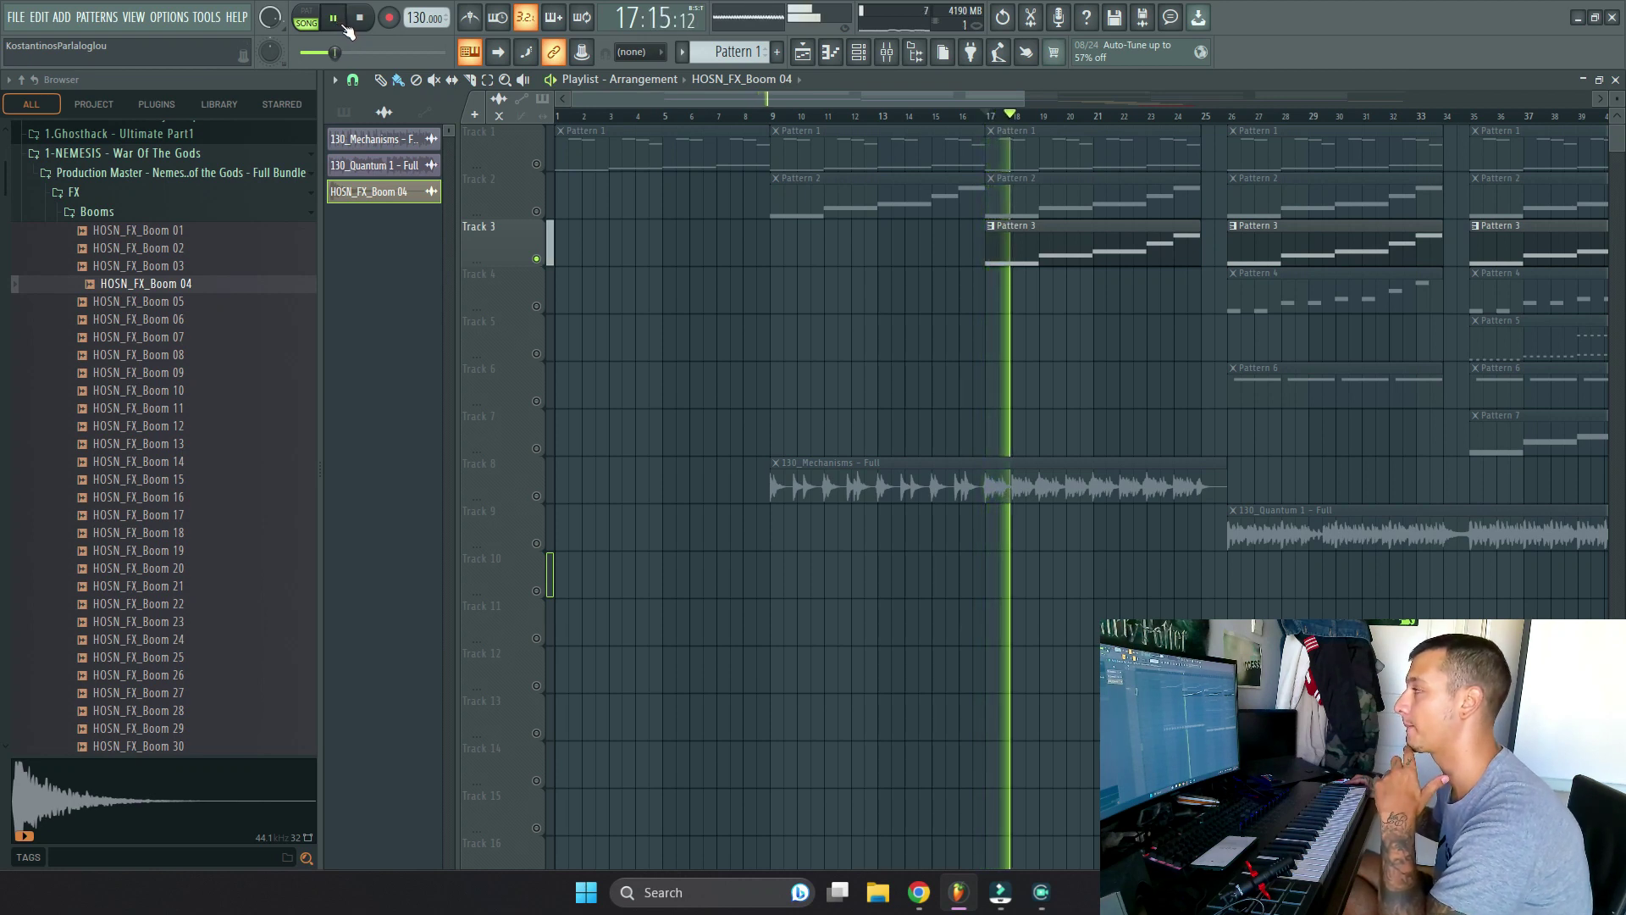
pyautogui.moveTo(979, 345); pyautogui.dragTo(813, 345)
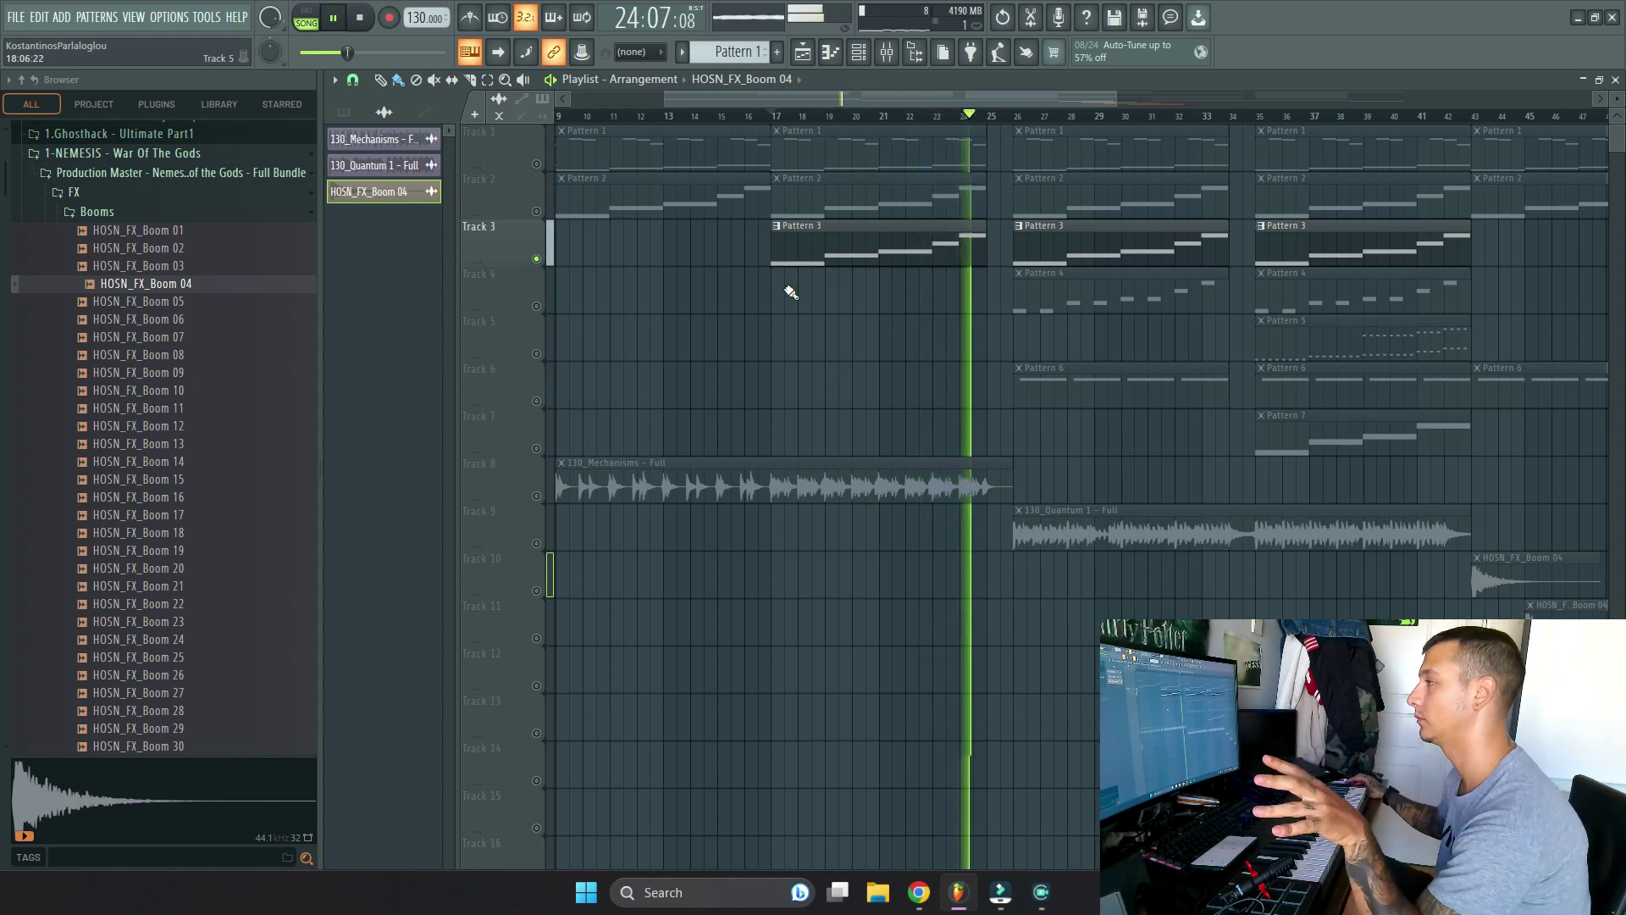
pyautogui.click(334, 20)
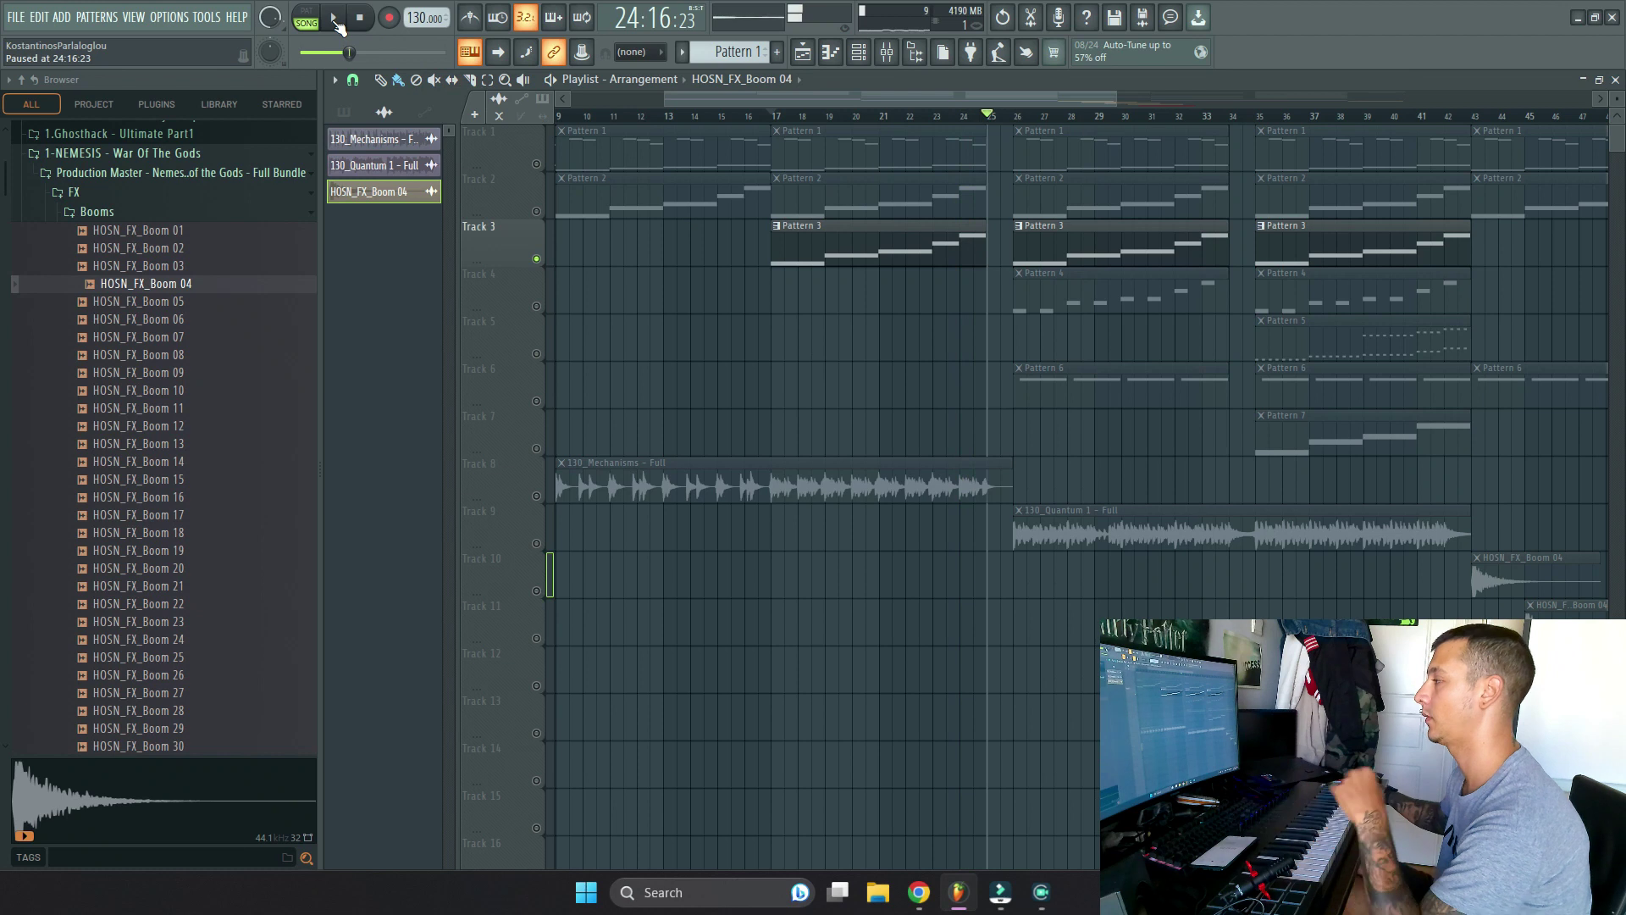
pyautogui.keyDown('ctrl'); pyautogui.click(536, 306); pyautogui.keyUp('ctrl')
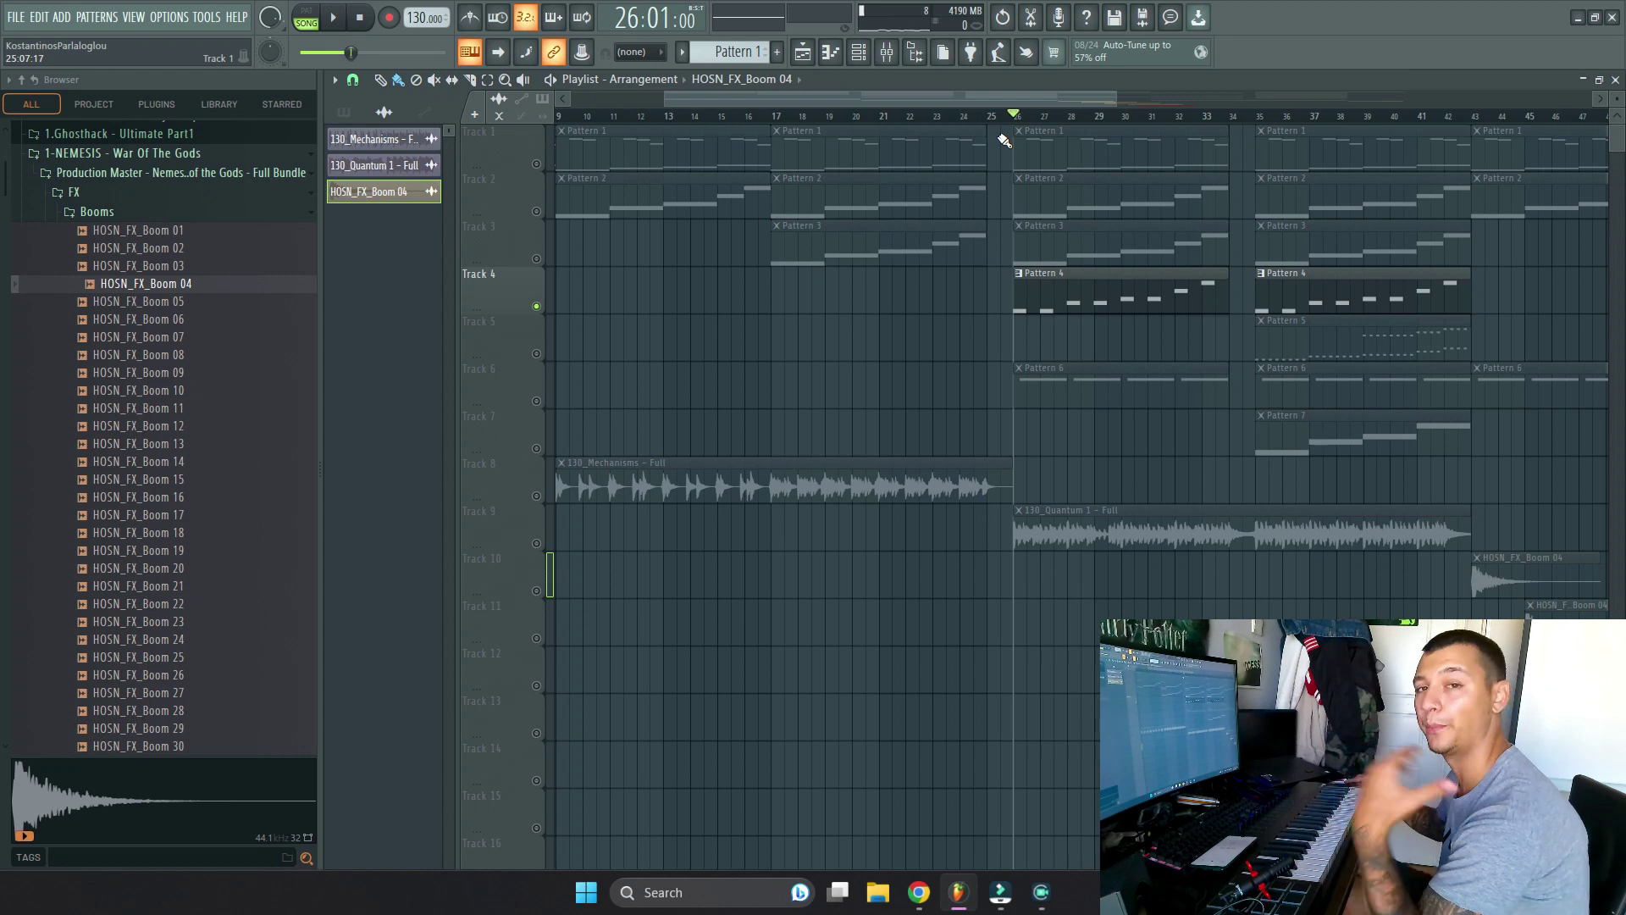
pyautogui.click(343, 18)
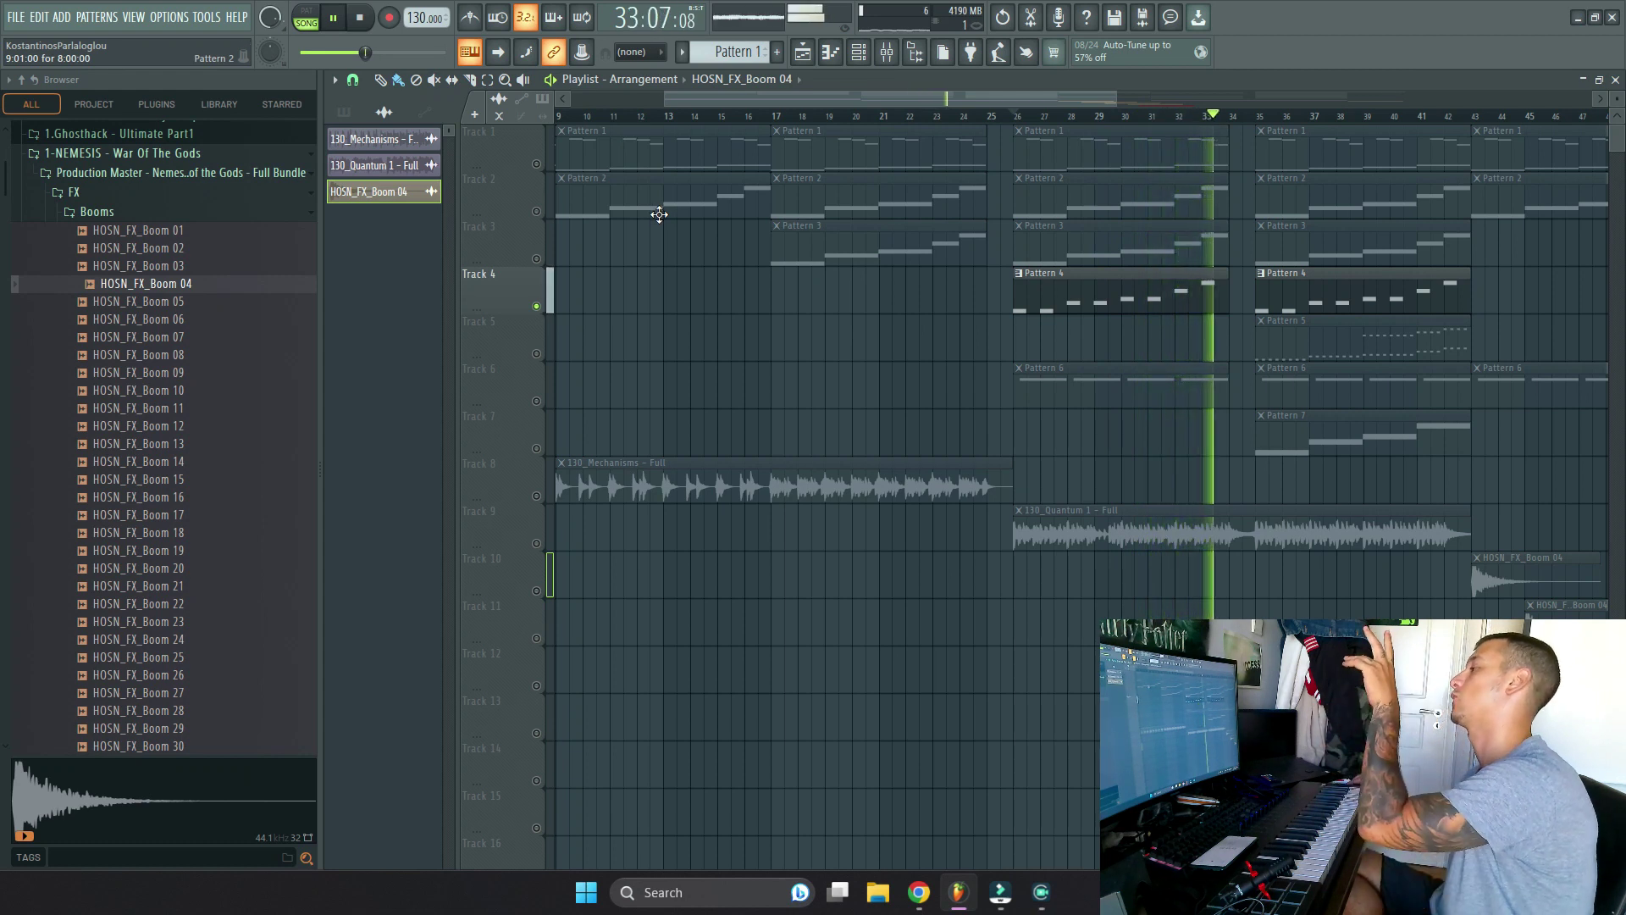
pyautogui.click(337, 20)
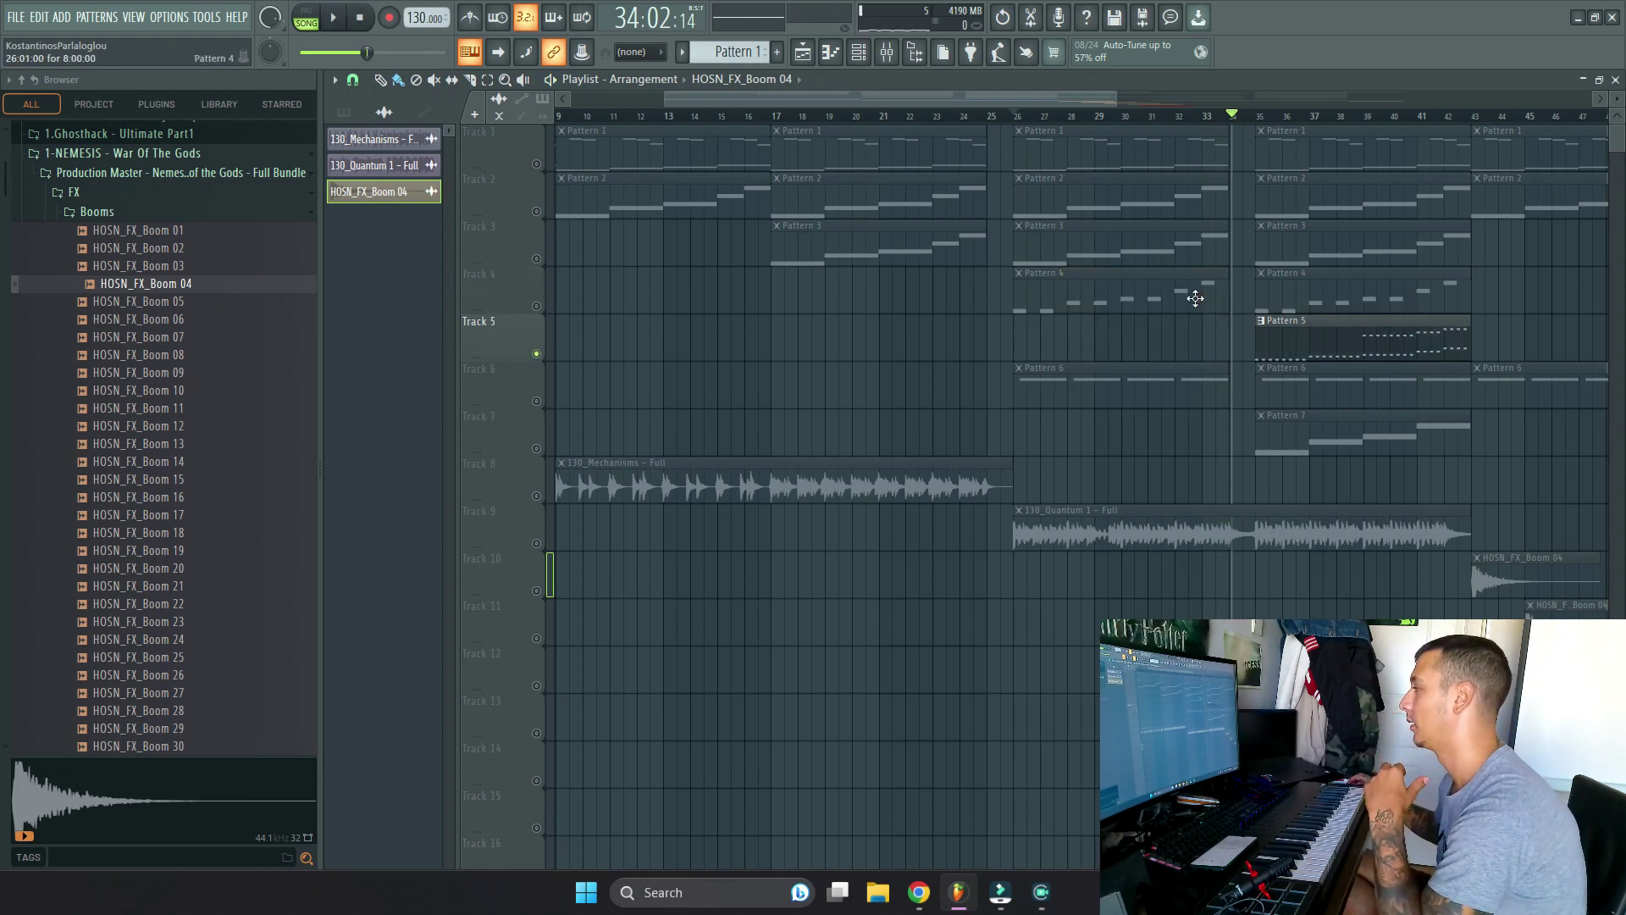
# Step: Listen to Track 5 soloed from bar 35 and Track 6 soloed from bar 26, pausing playback after each
pyautogui.hscroll(6, 1169, 314)
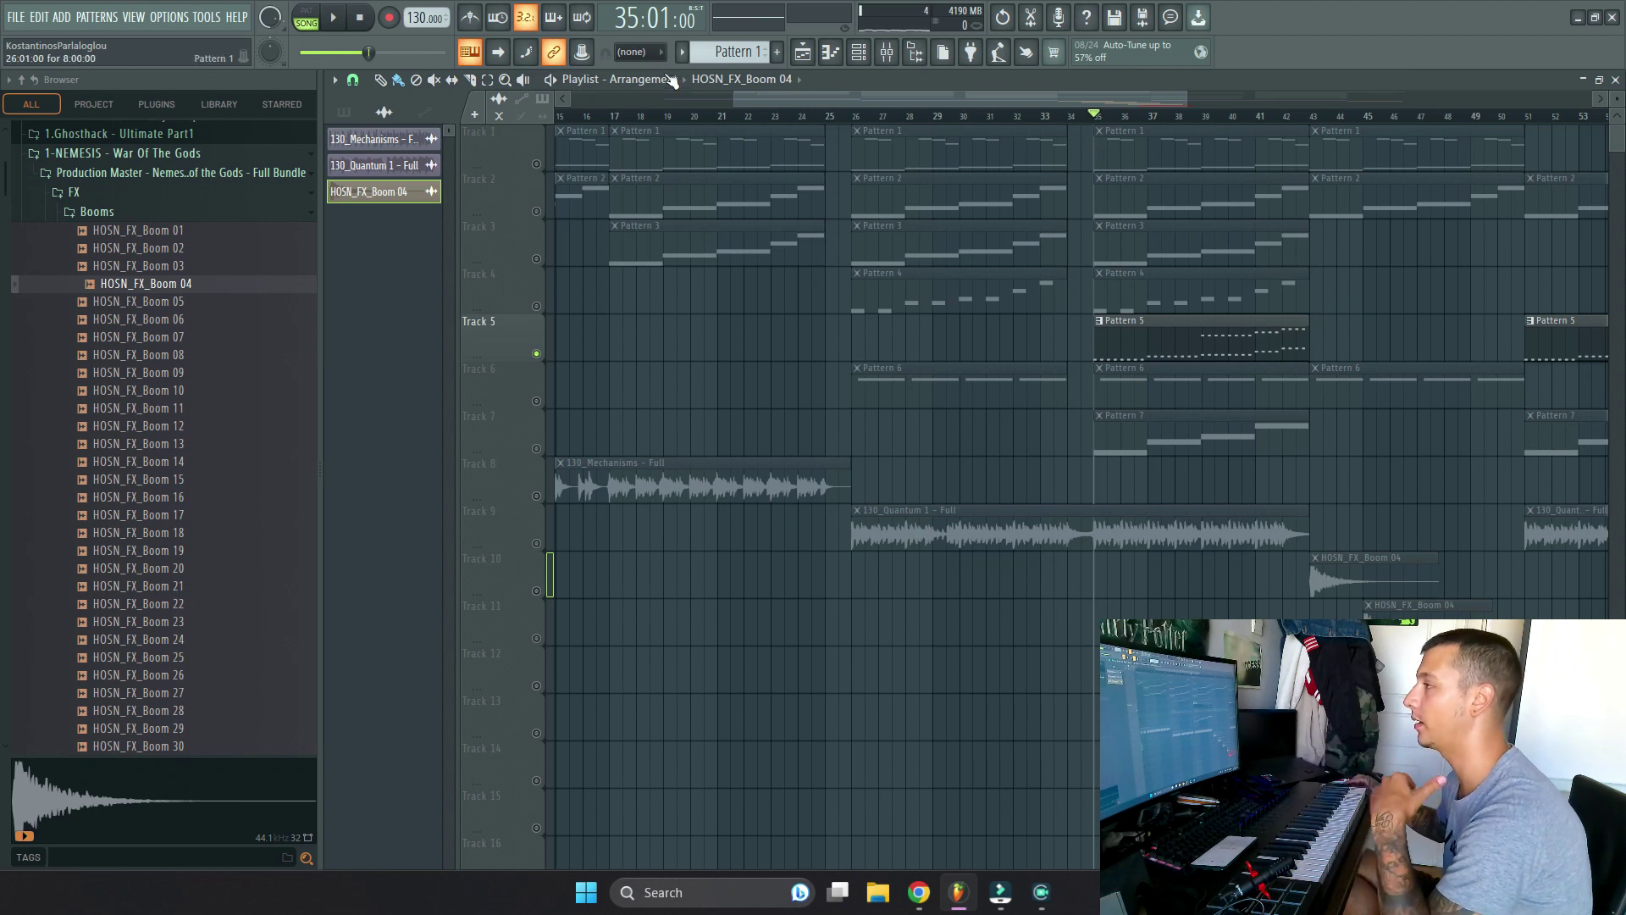
pyautogui.click(336, 19)
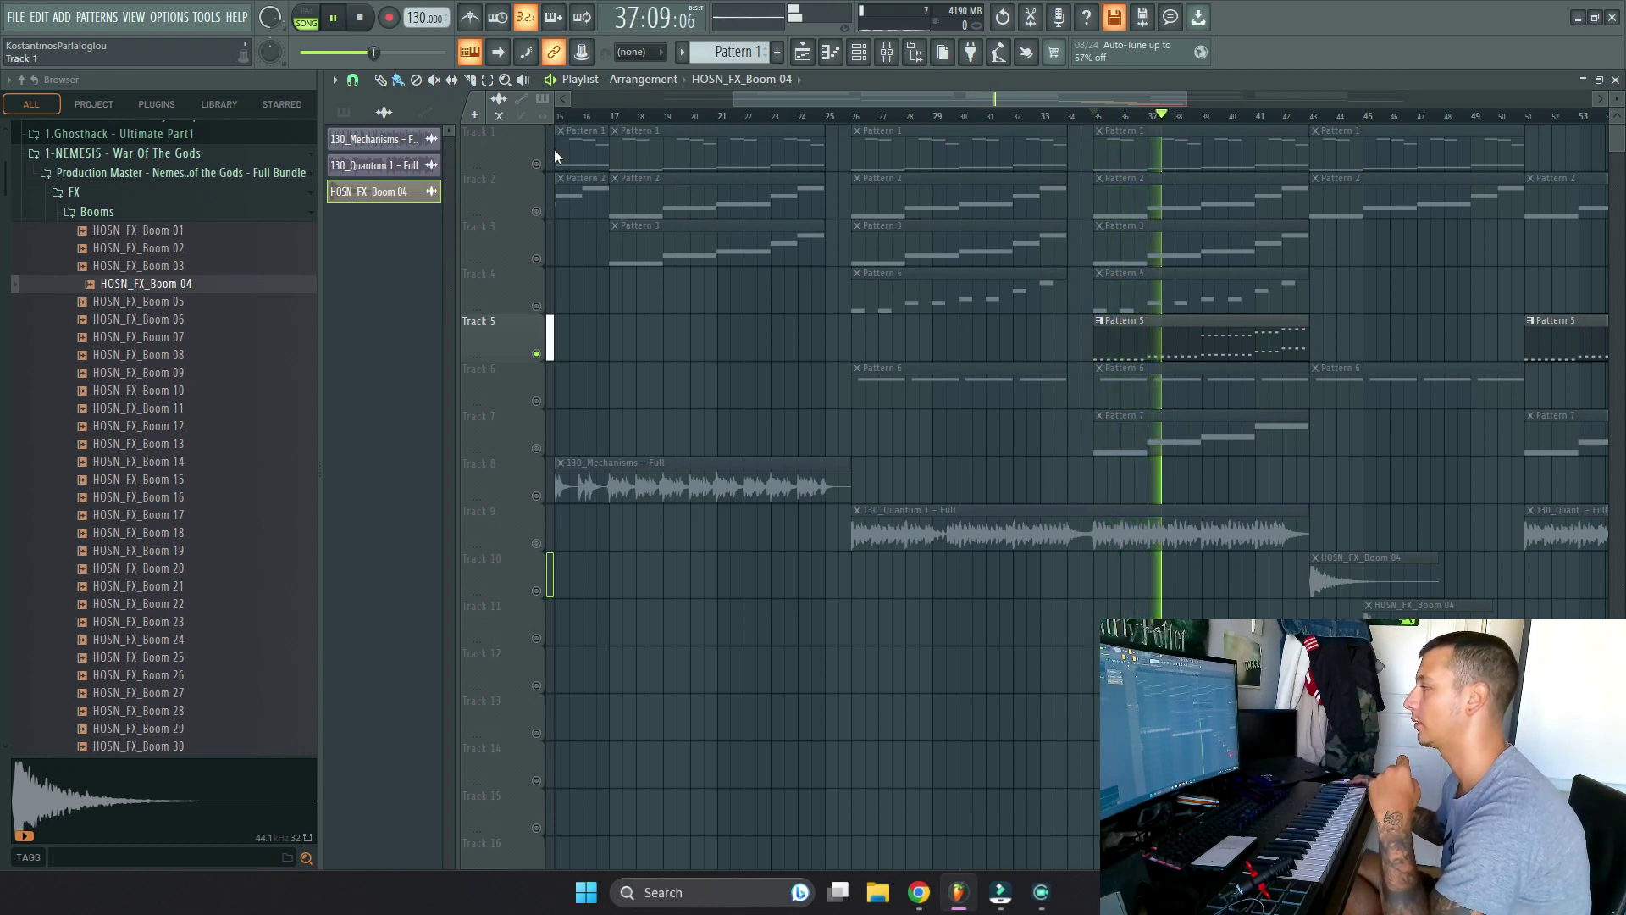
pyautogui.moveTo(689, 256); pyautogui.dragTo(599, 338)
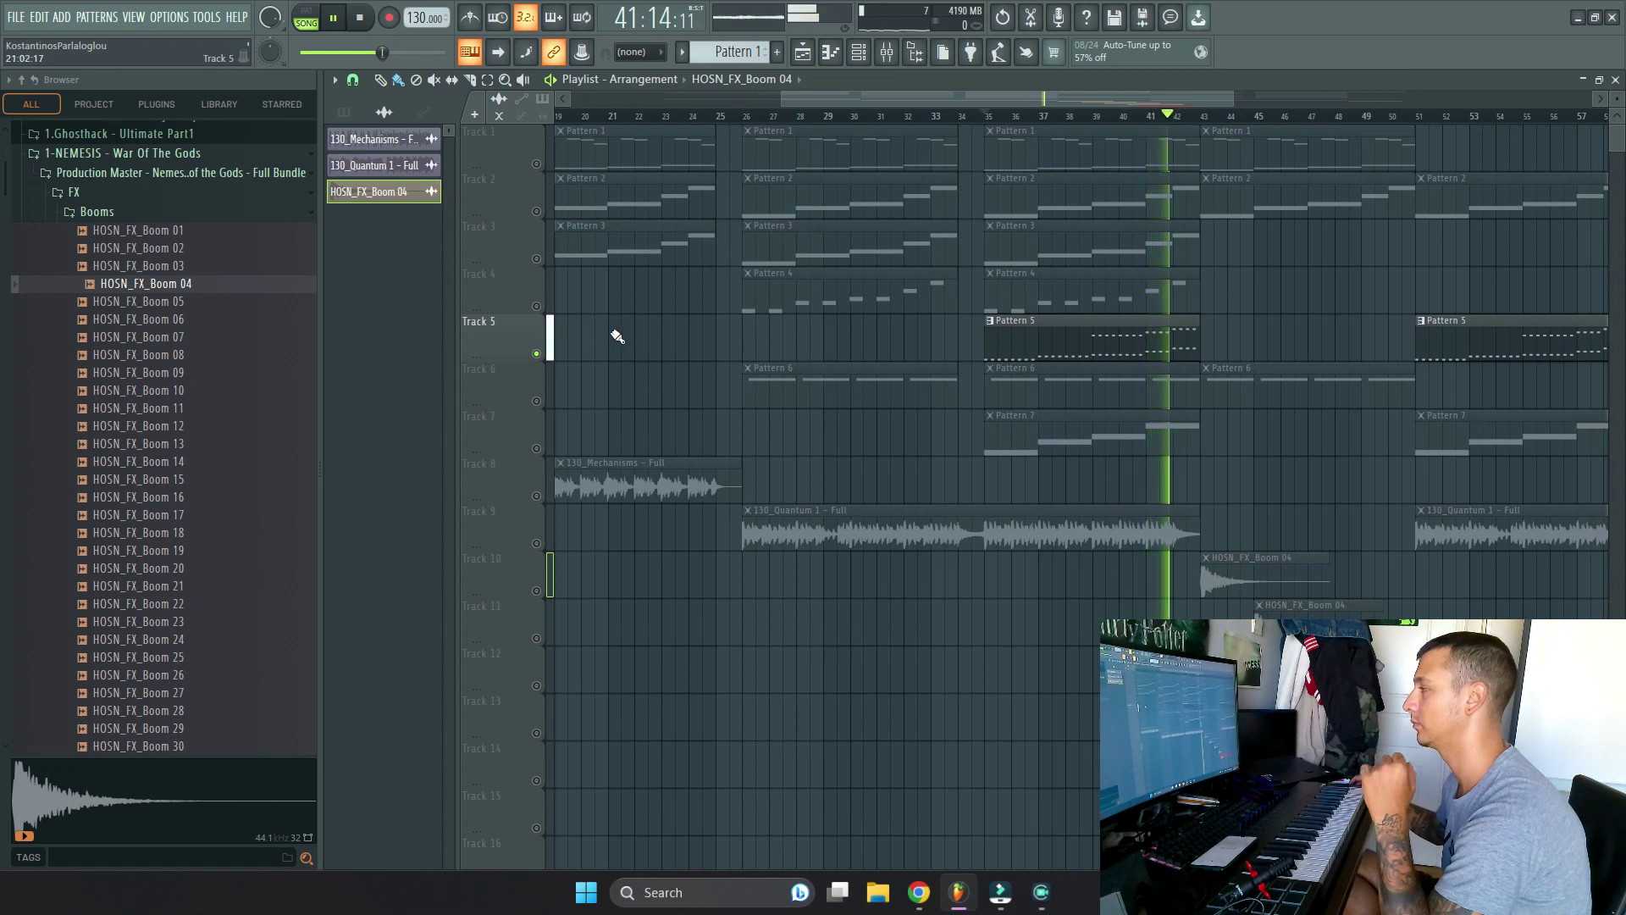
pyautogui.click(343, 28)
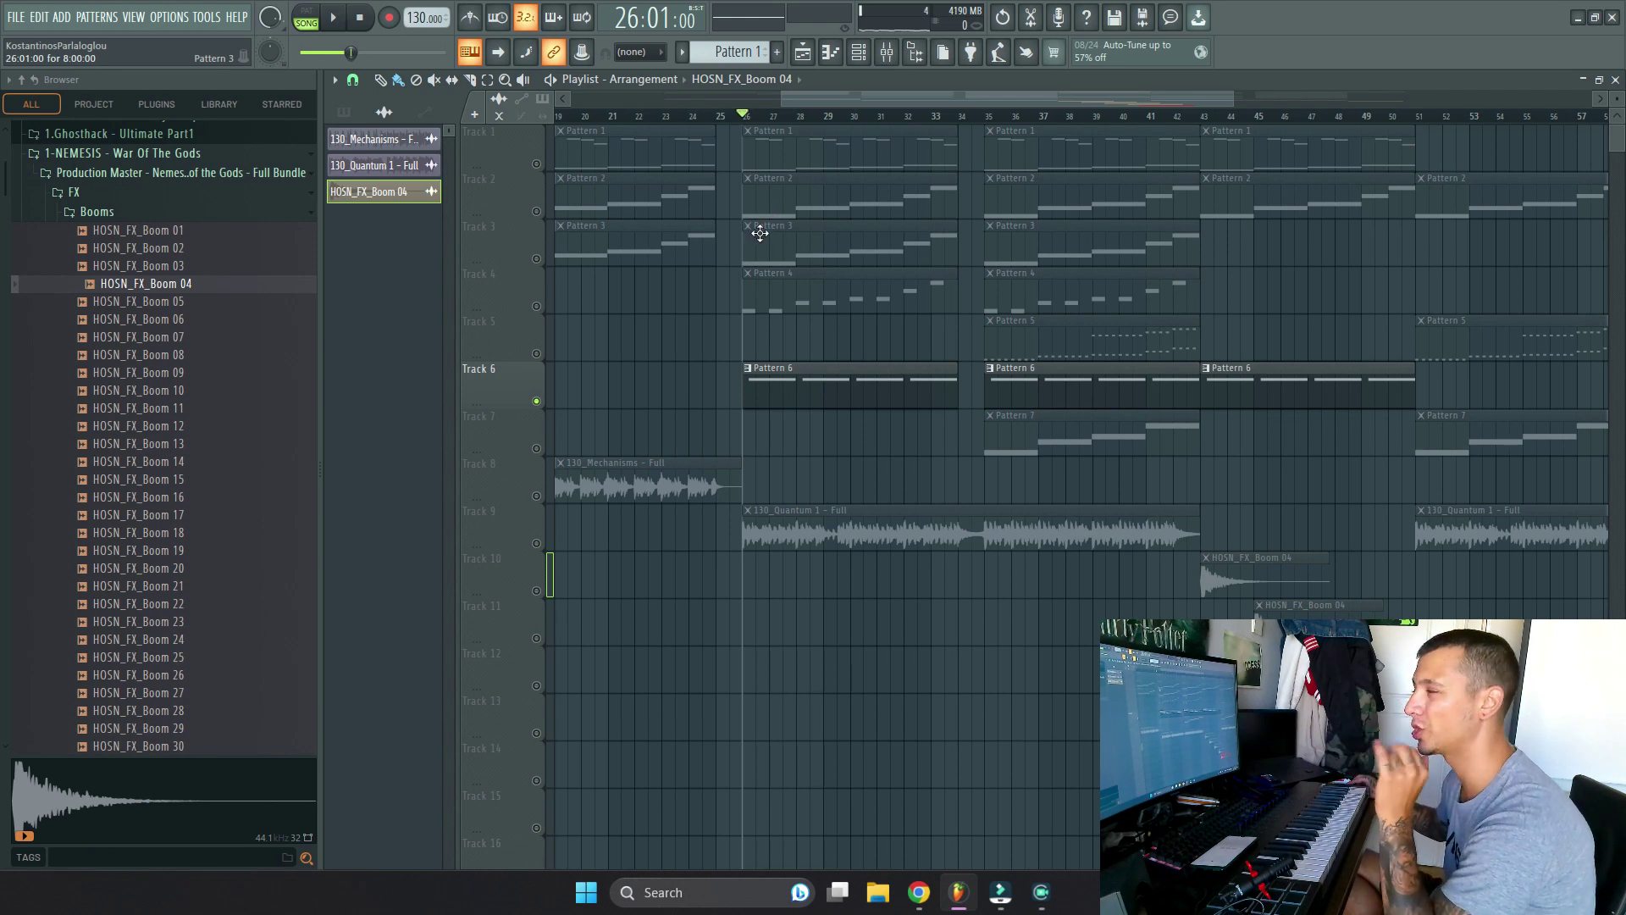
pyautogui.press('space')
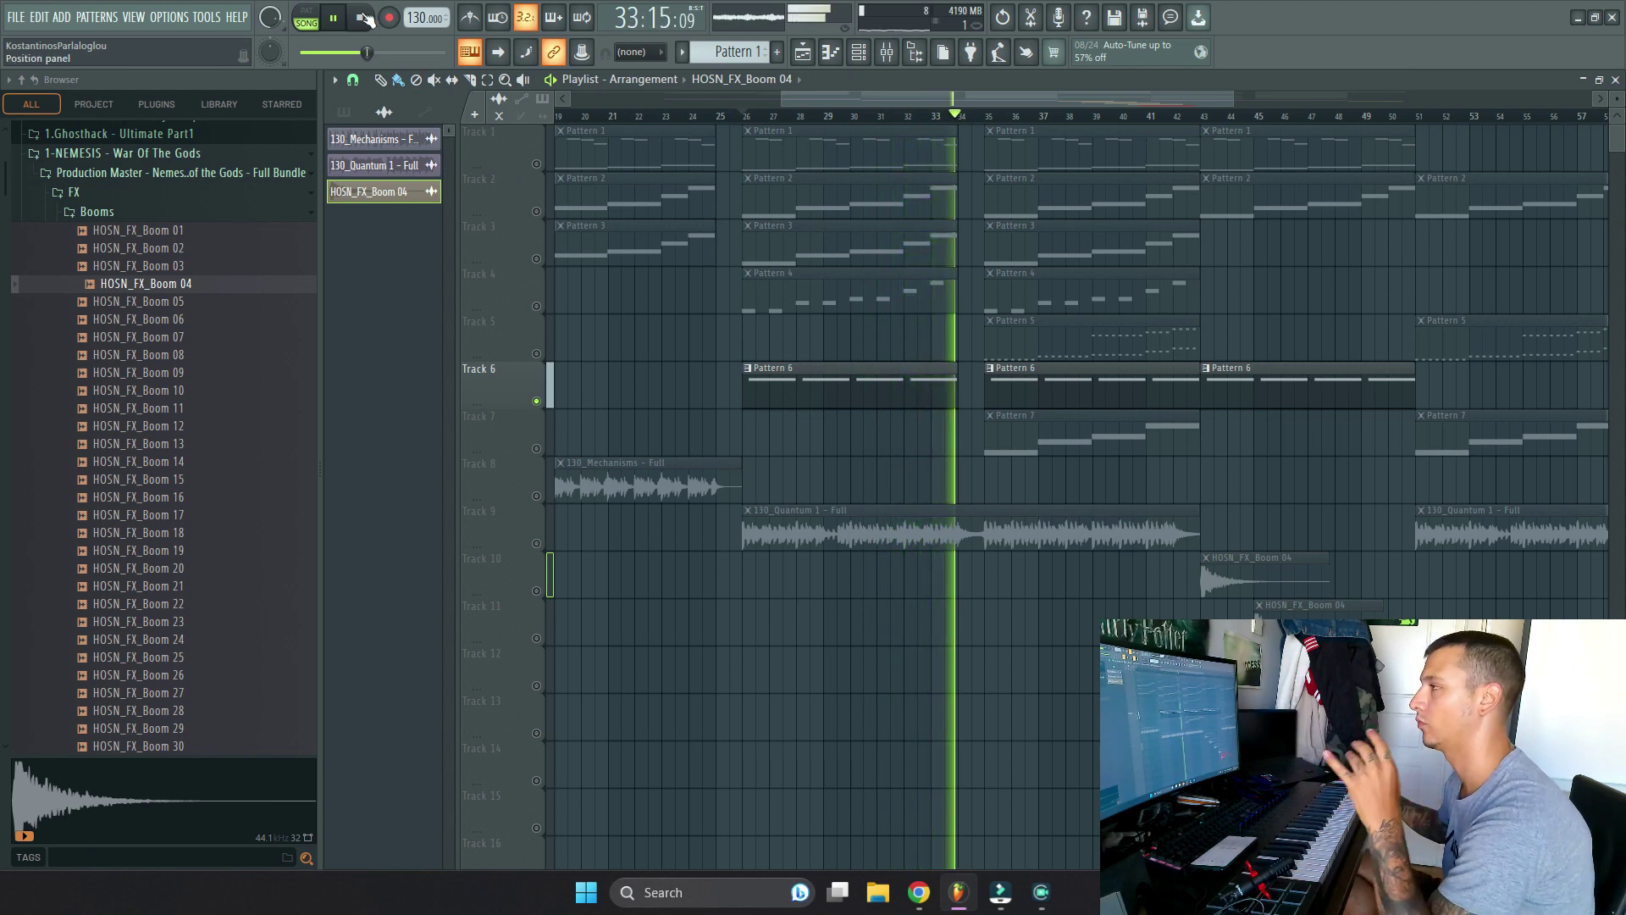
pyautogui.click(333, 17)
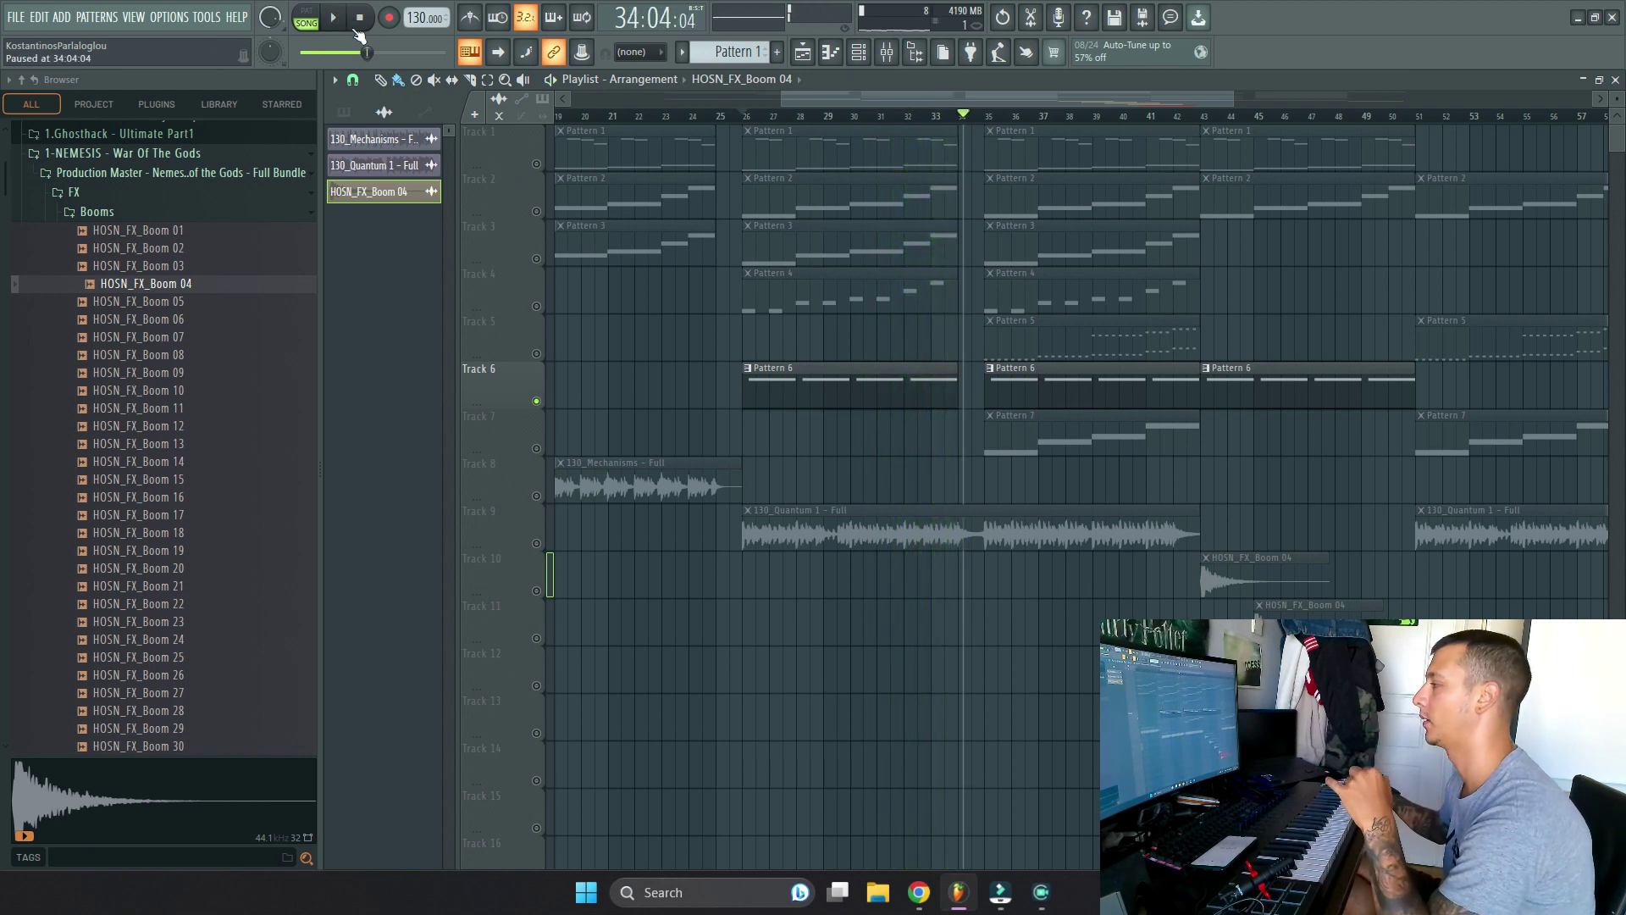
# Step: Solo Track 7 and play Pattern 7 from bar 35, and solo Track 8 and preview its 130_Mechanisms - Full clip
pyautogui.keyDown('ctrl'); pyautogui.click(536, 448); pyautogui.keyUp('ctrl')
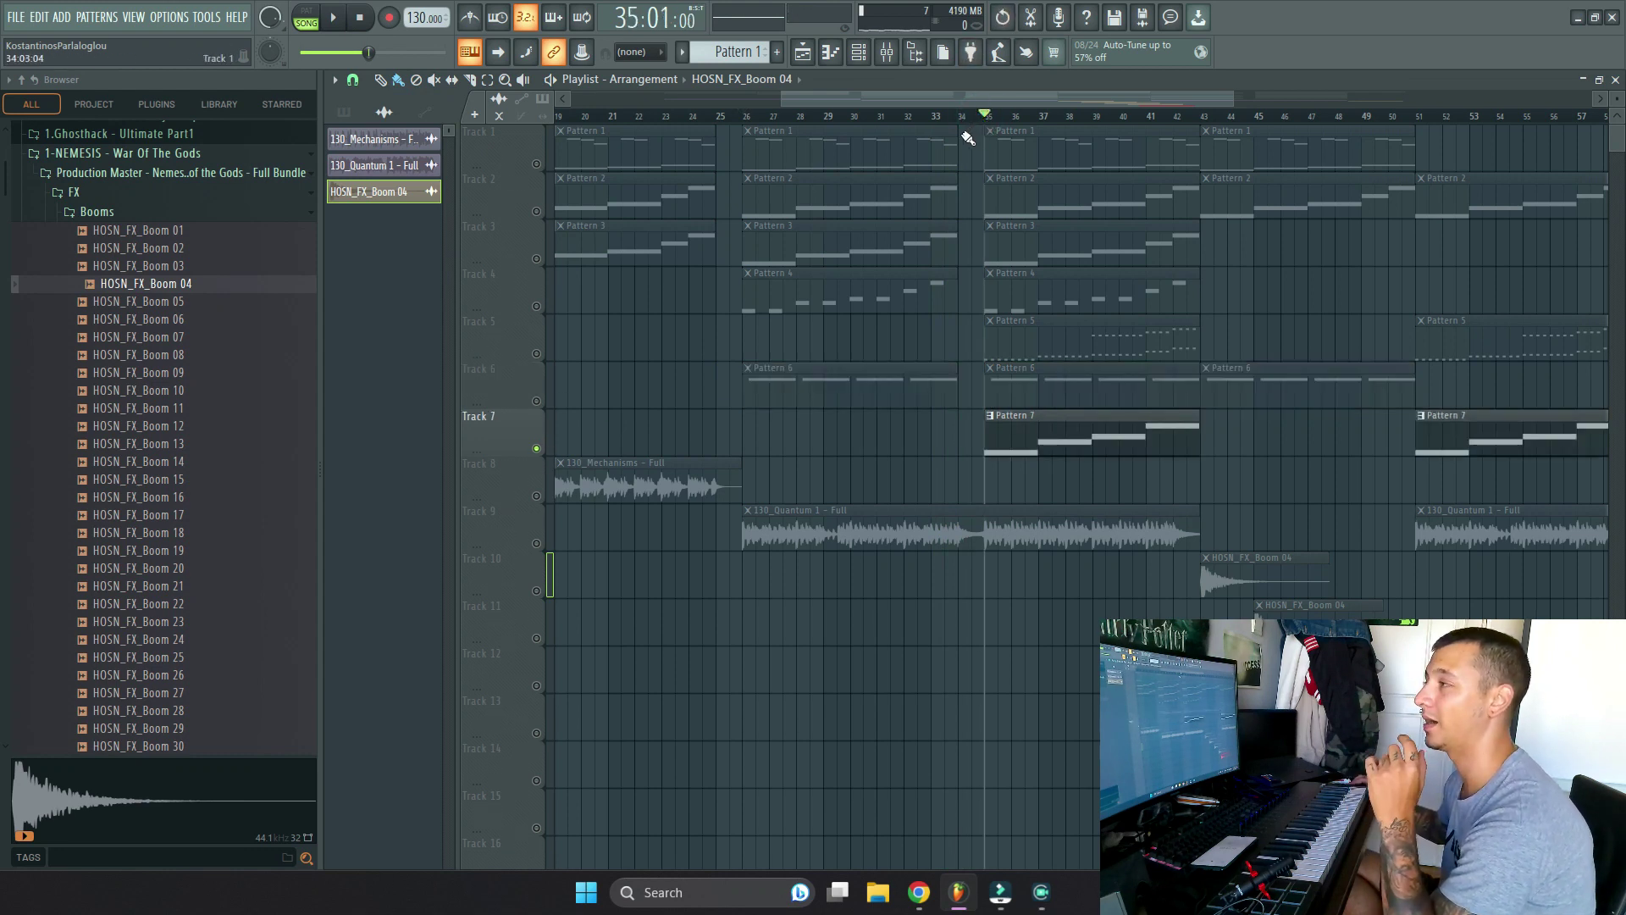
pyautogui.click(337, 19)
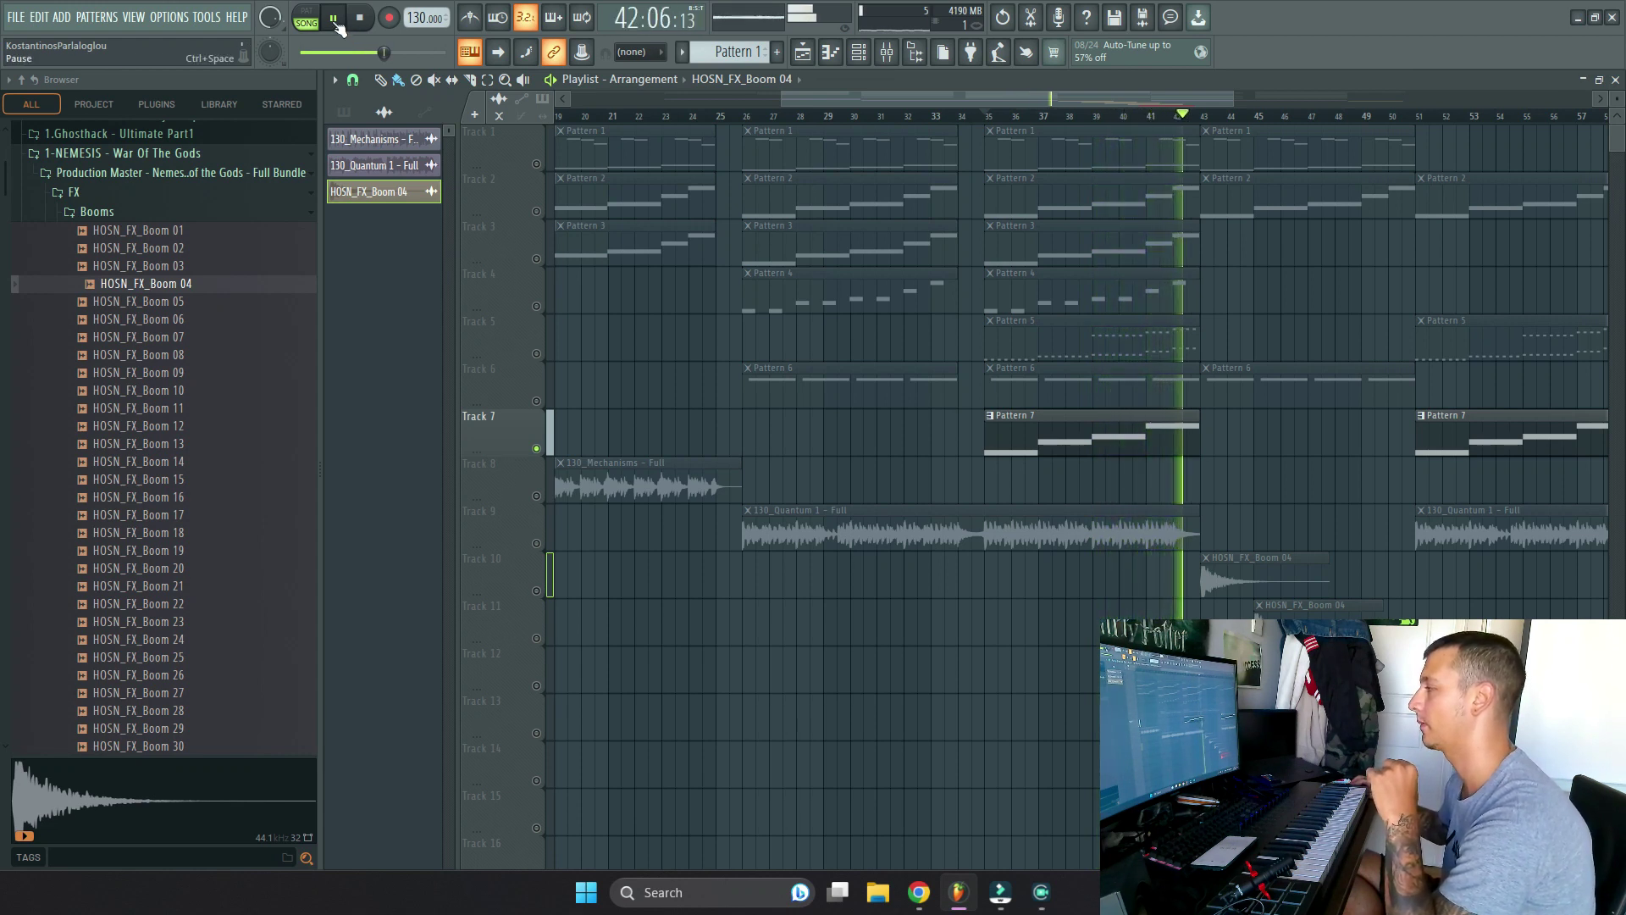
pyautogui.click(334, 18)
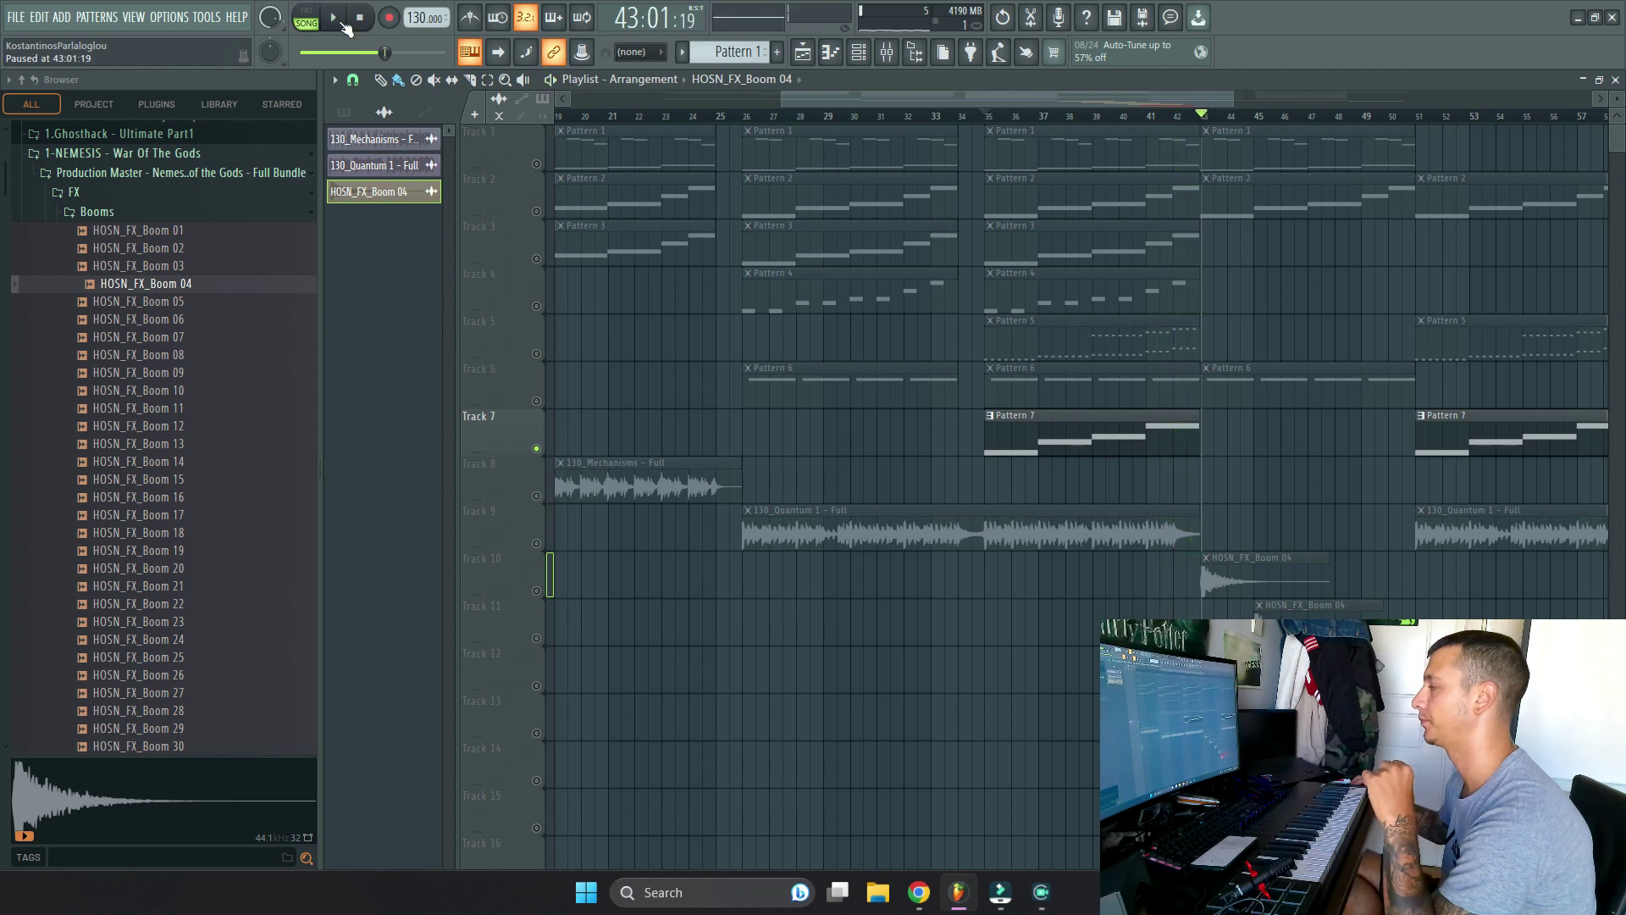
pyautogui.click(539, 498)
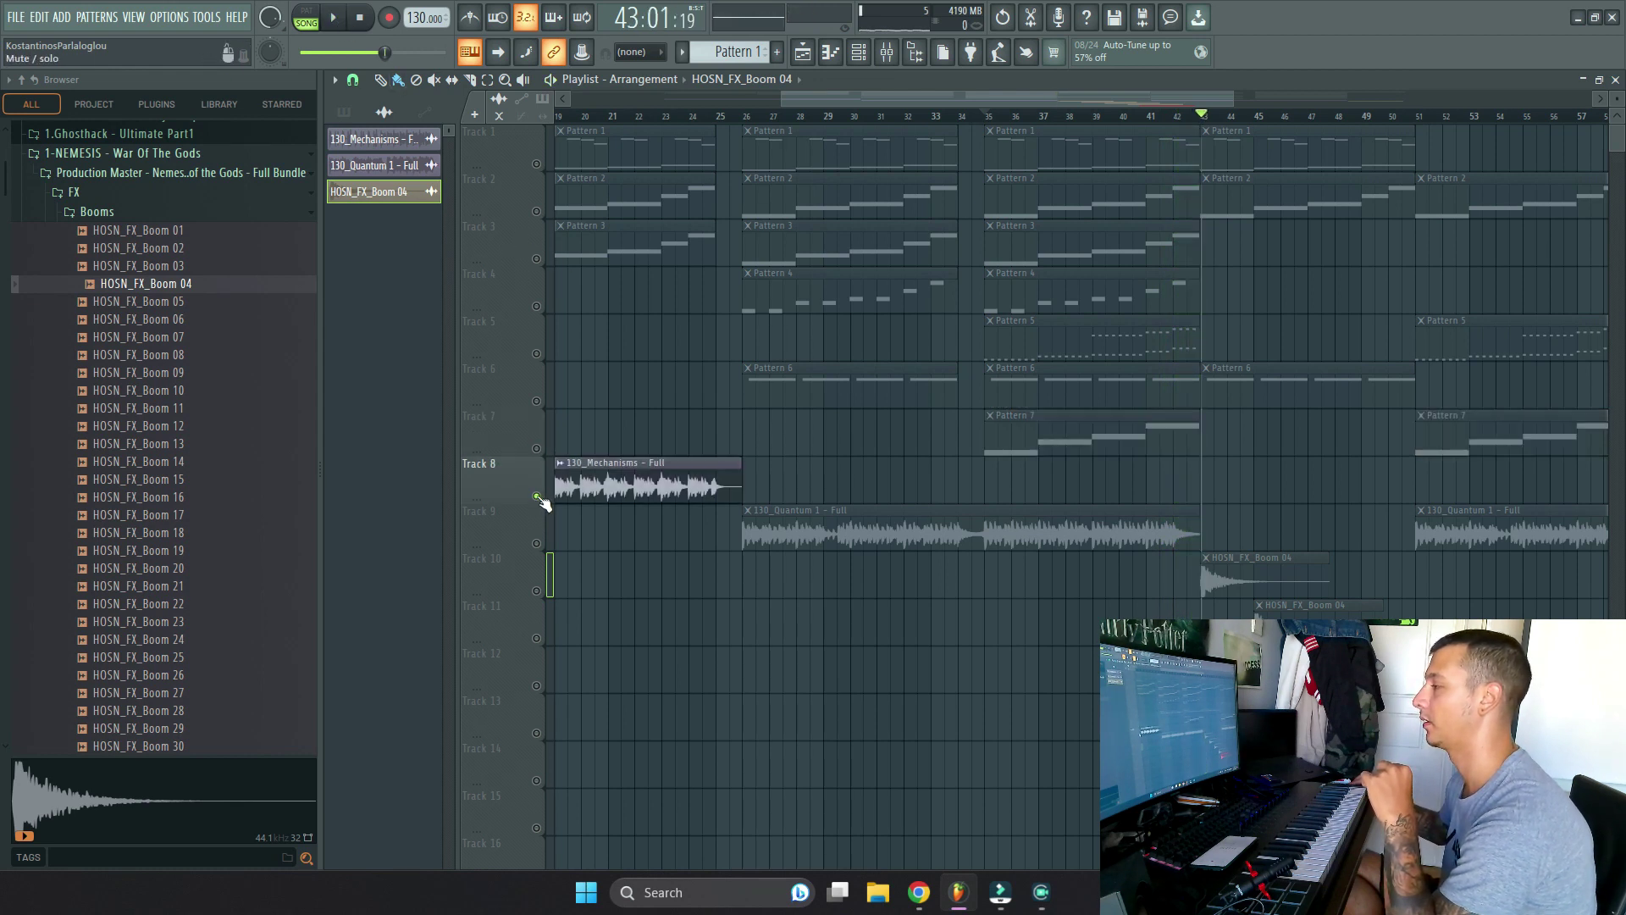
pyautogui.moveTo(704, 365); pyautogui.dragTo(903, 398)
pyautogui.moveTo(705, 374); pyautogui.dragTo(937, 421)
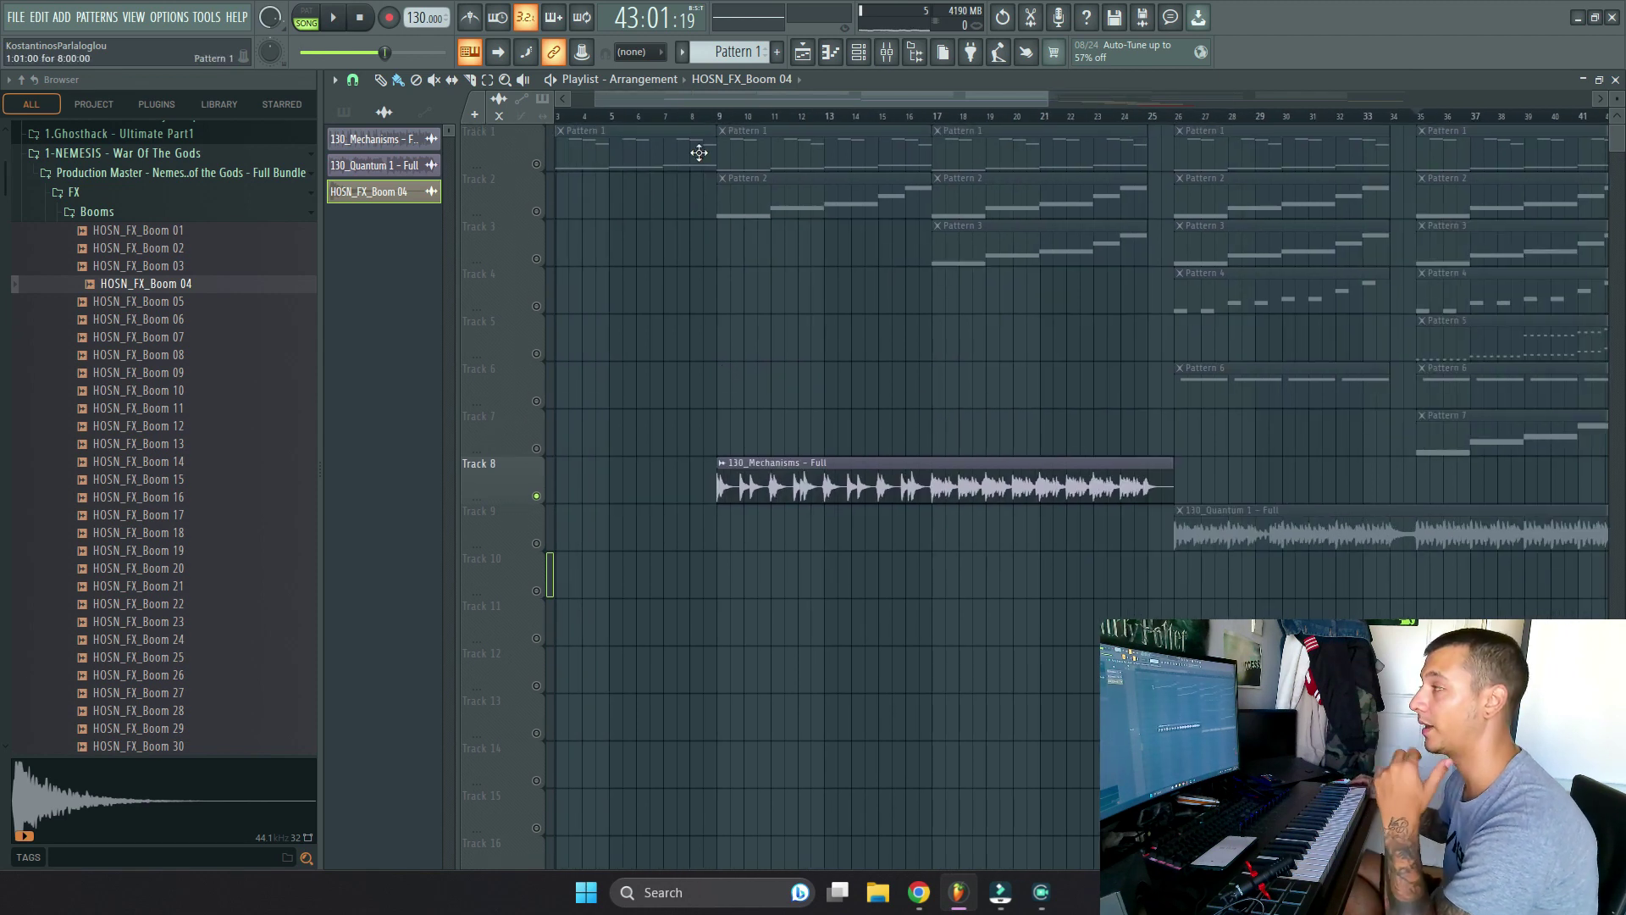
pyautogui.click(343, 24)
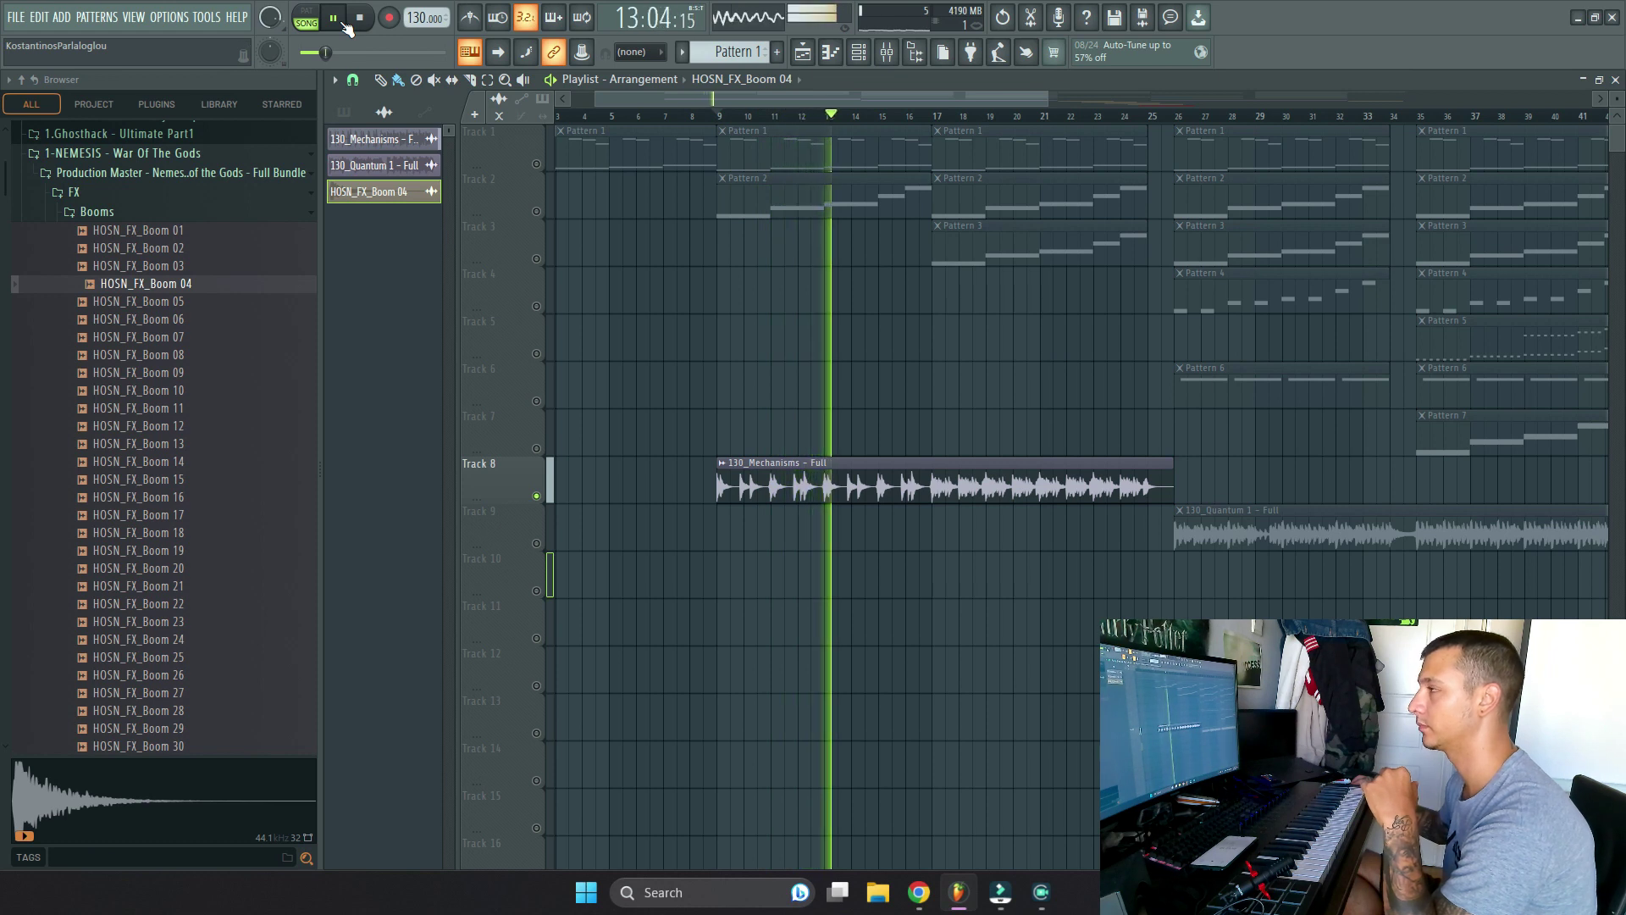
pyautogui.click(344, 23)
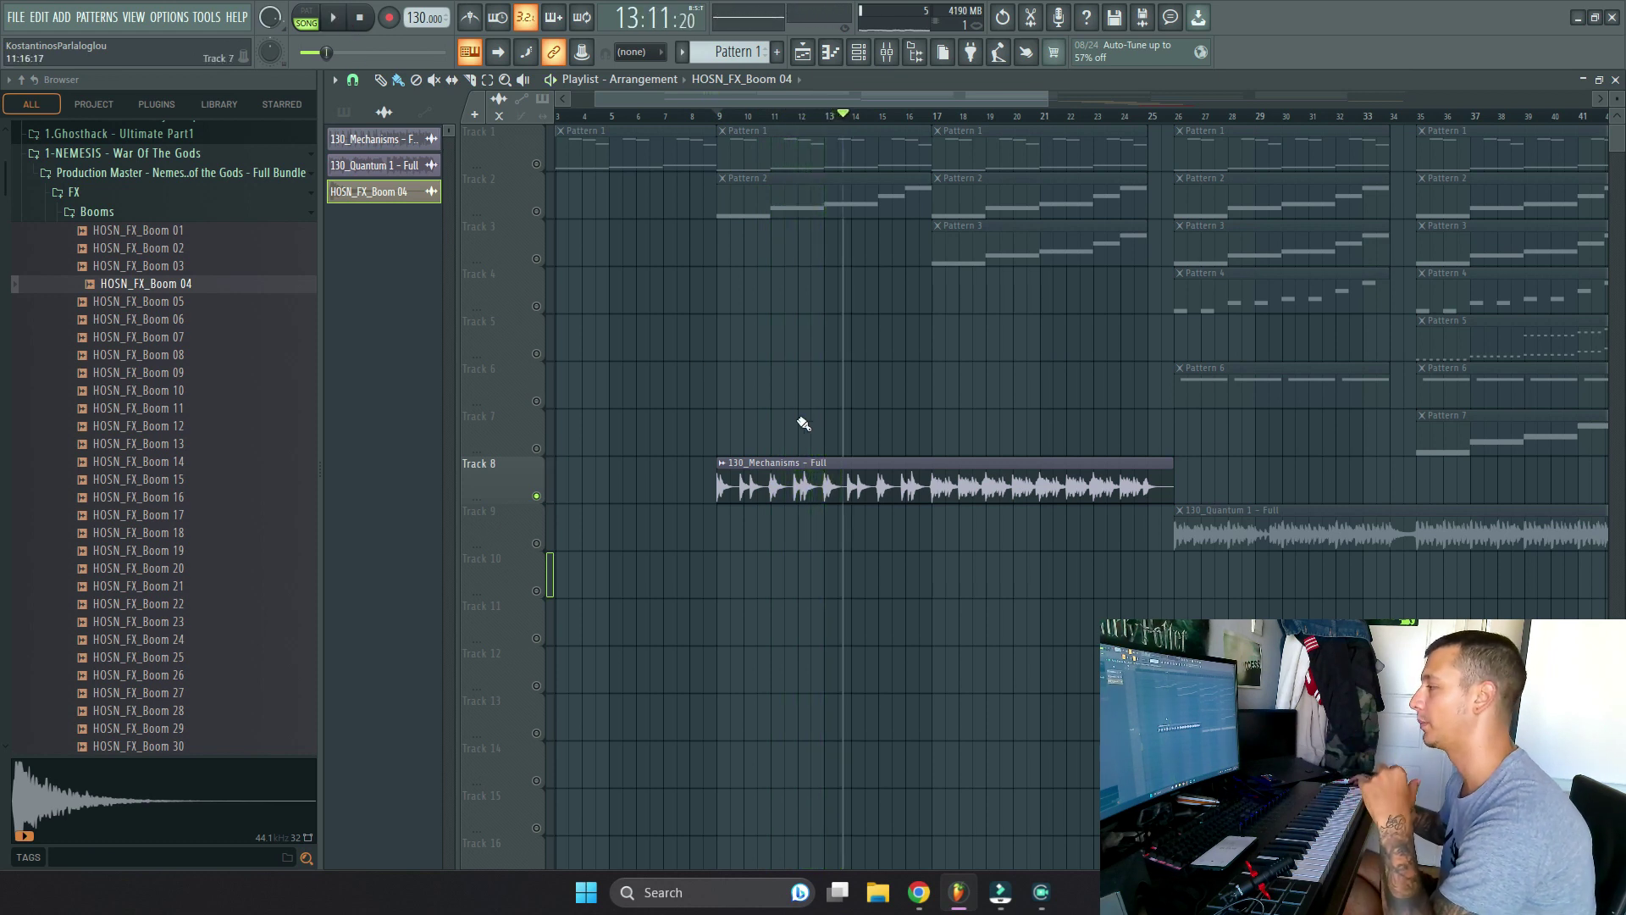
# Step: Solo Track 9 and play the 130_Quantum 1 - Full percussion loop from bar 26 to about bar 30
pyautogui.hscroll(5, 1055, 432)
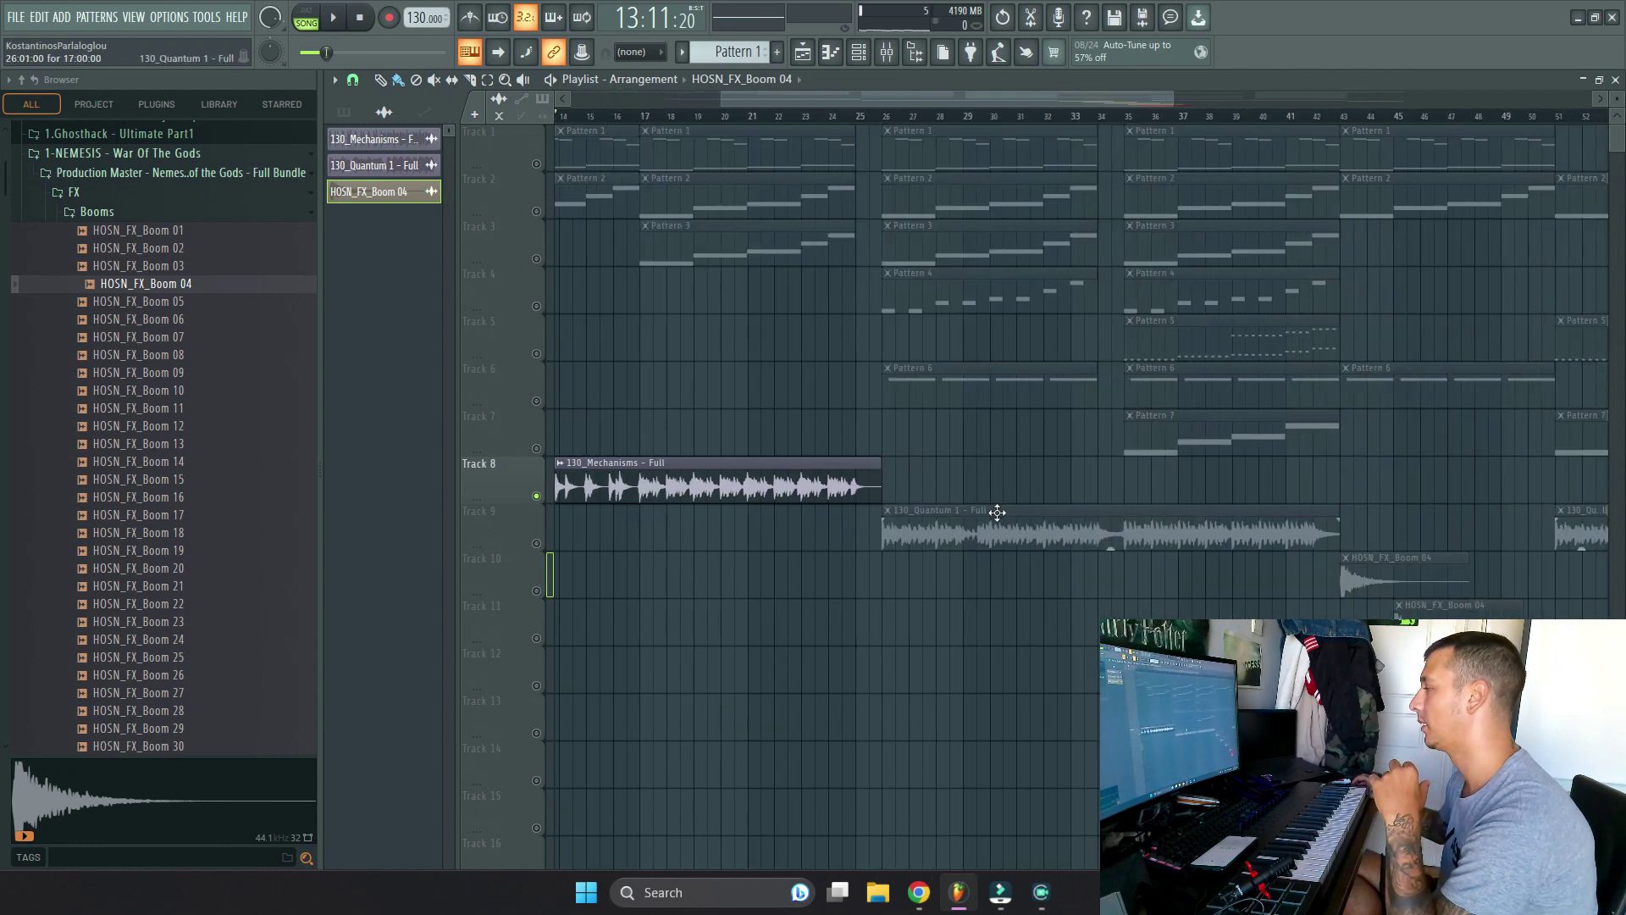
pyautogui.click(538, 546)
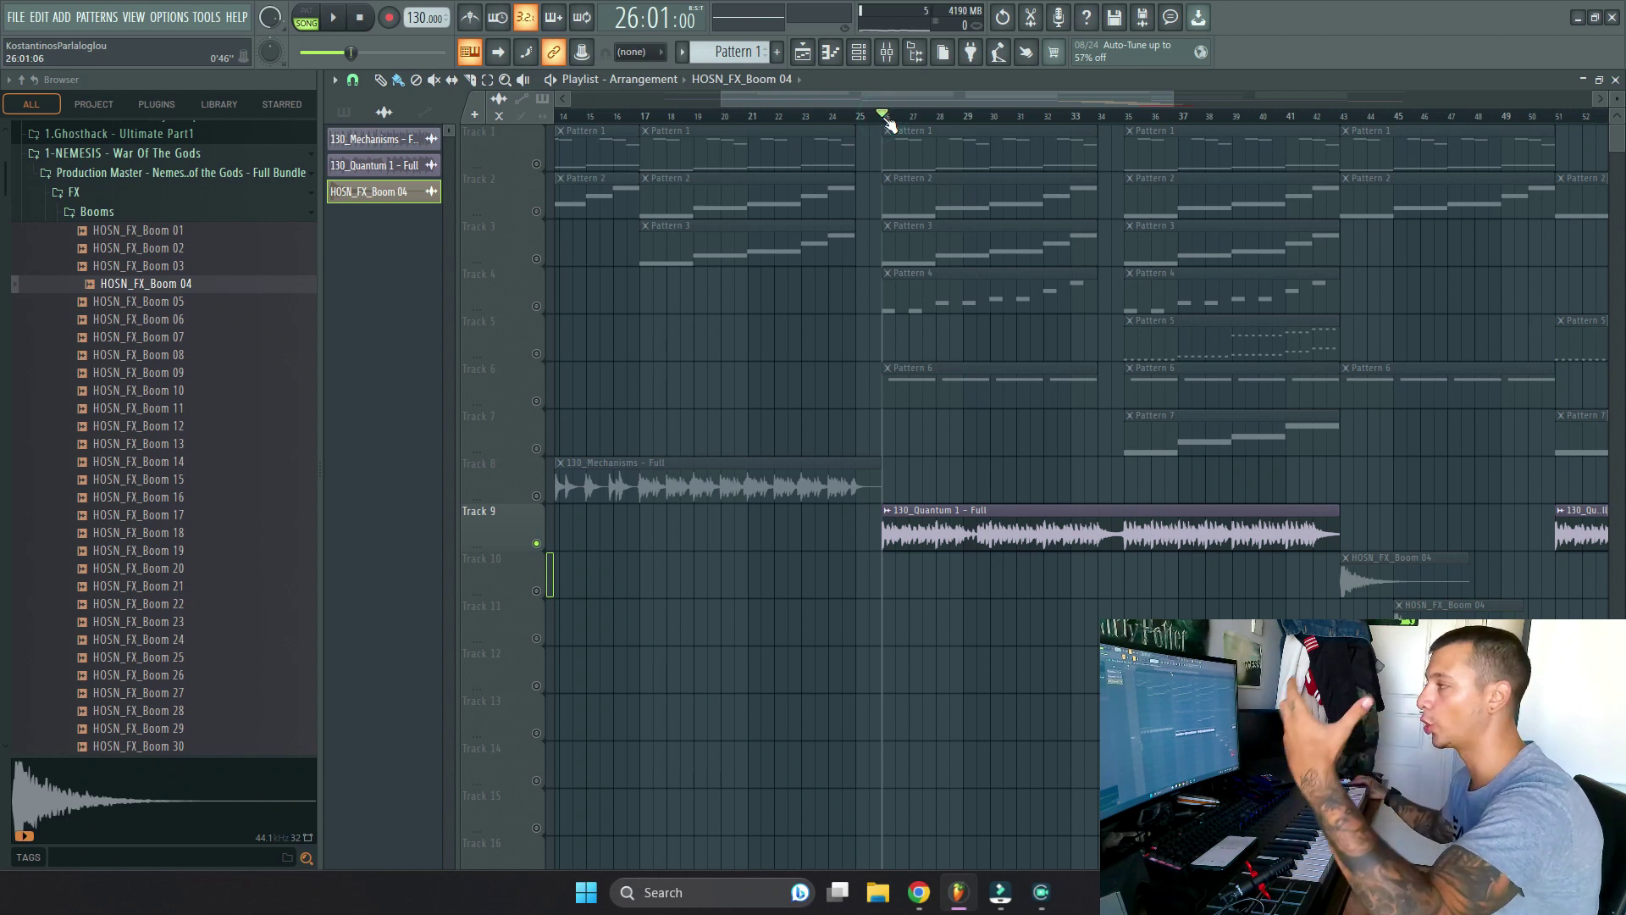
pyautogui.press('space')
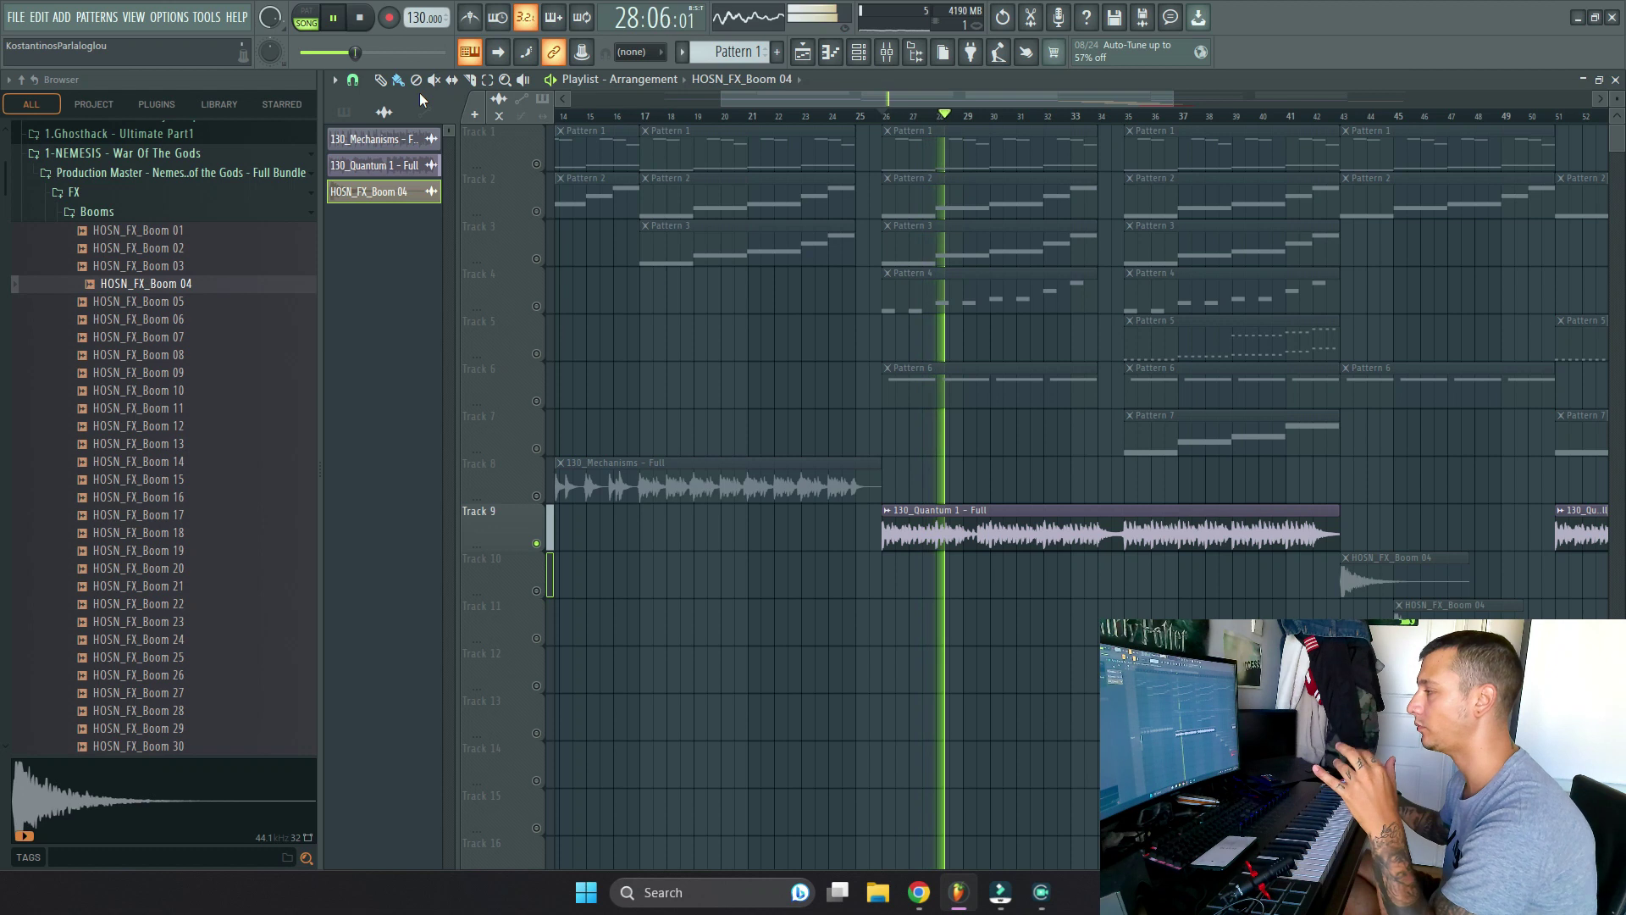
pyautogui.click(336, 19)
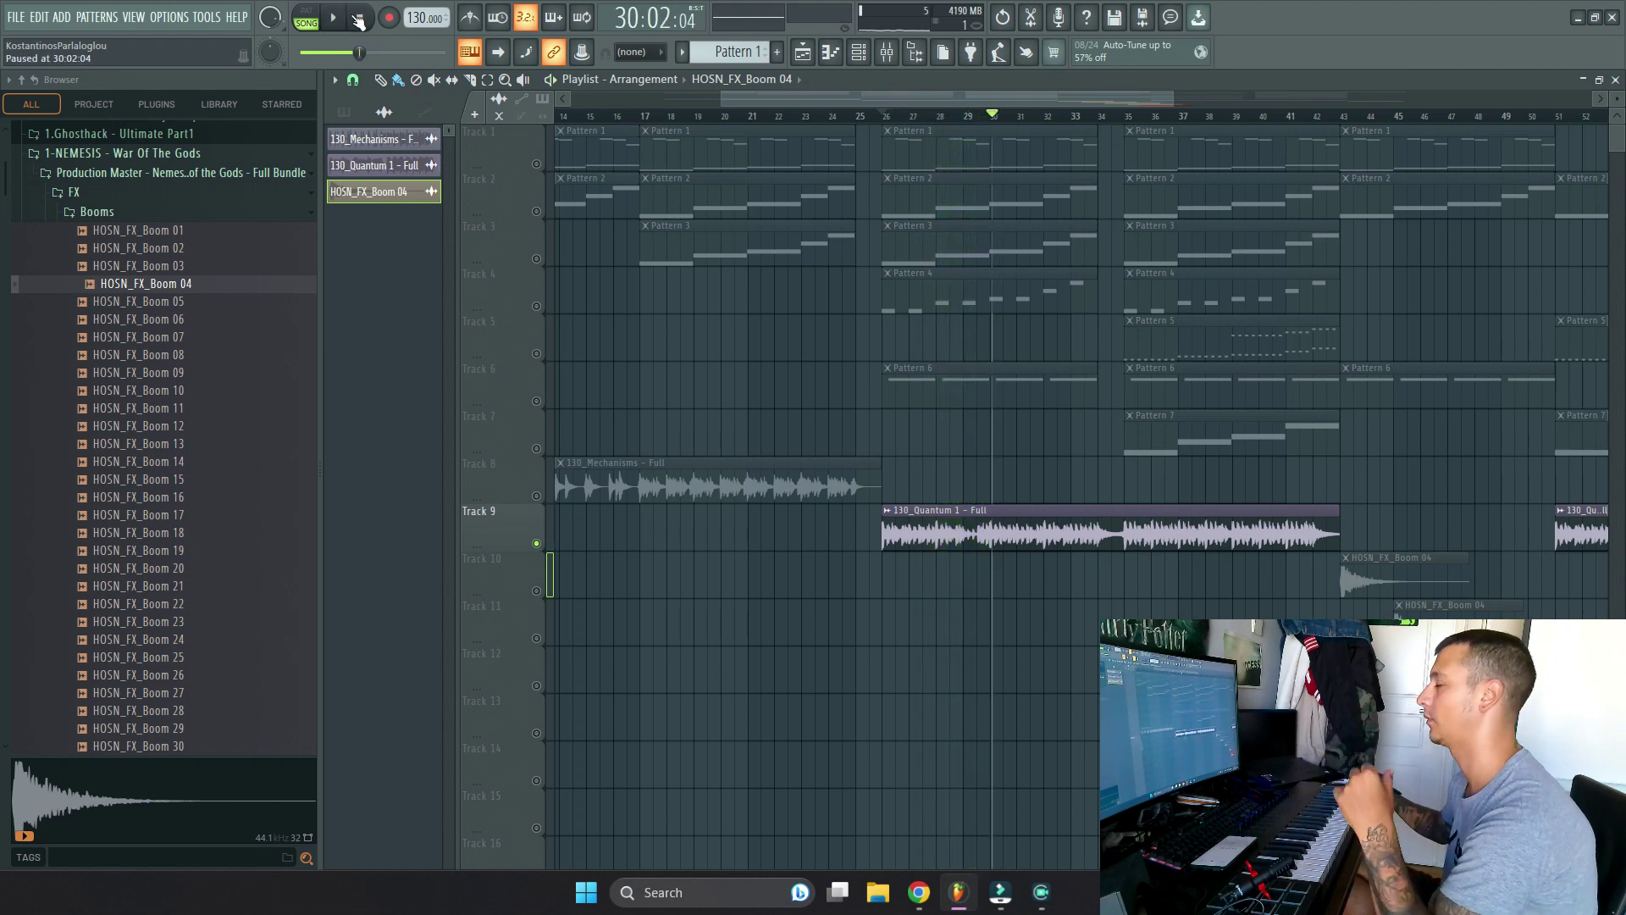
# Step: Solo Tracks 10, 11 and 12 one after another during playback from bar 43 to hear each HOSN_FX_Boom 04 hit
pyautogui.rightClick(539, 592)
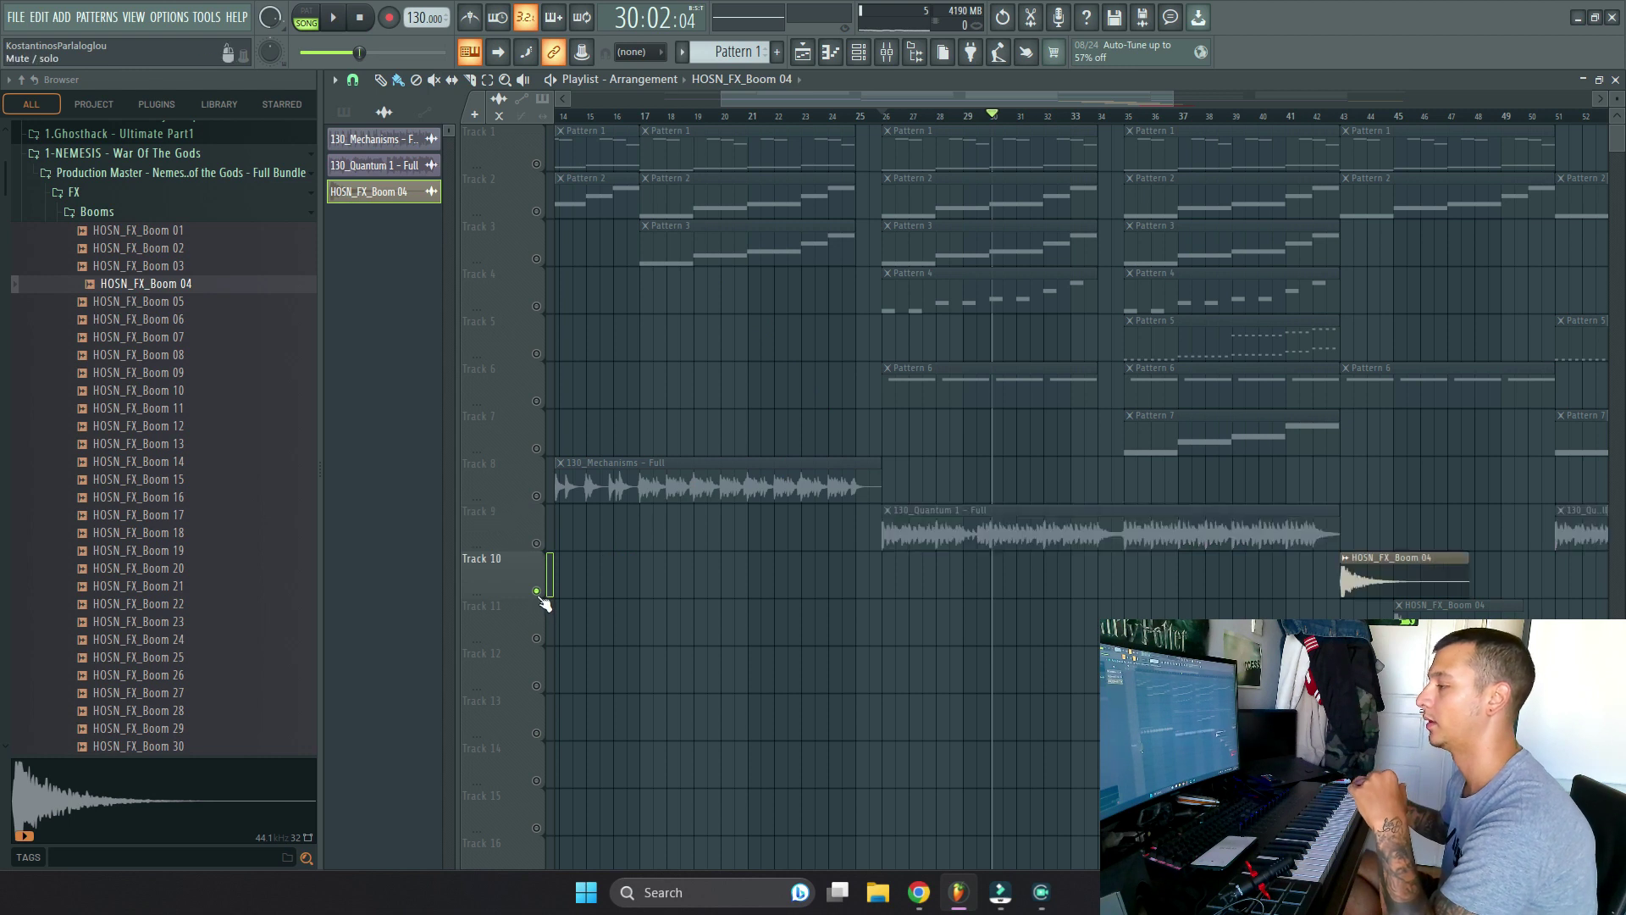
pyautogui.moveTo(1269, 460); pyautogui.dragTo(853, 585)
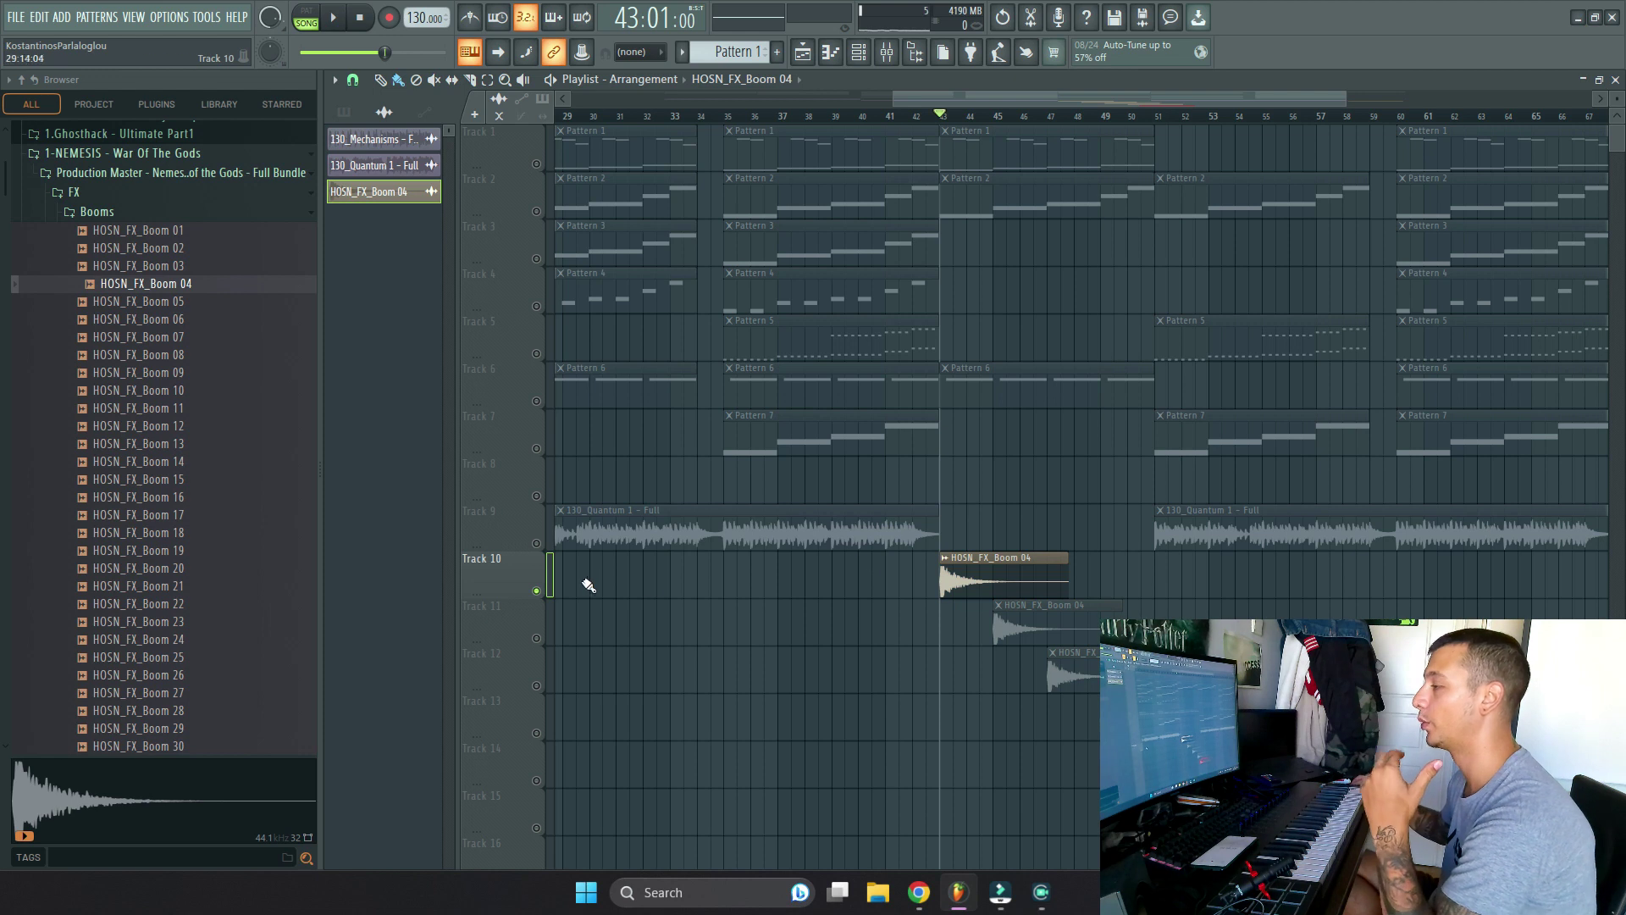
pyautogui.click(339, 18)
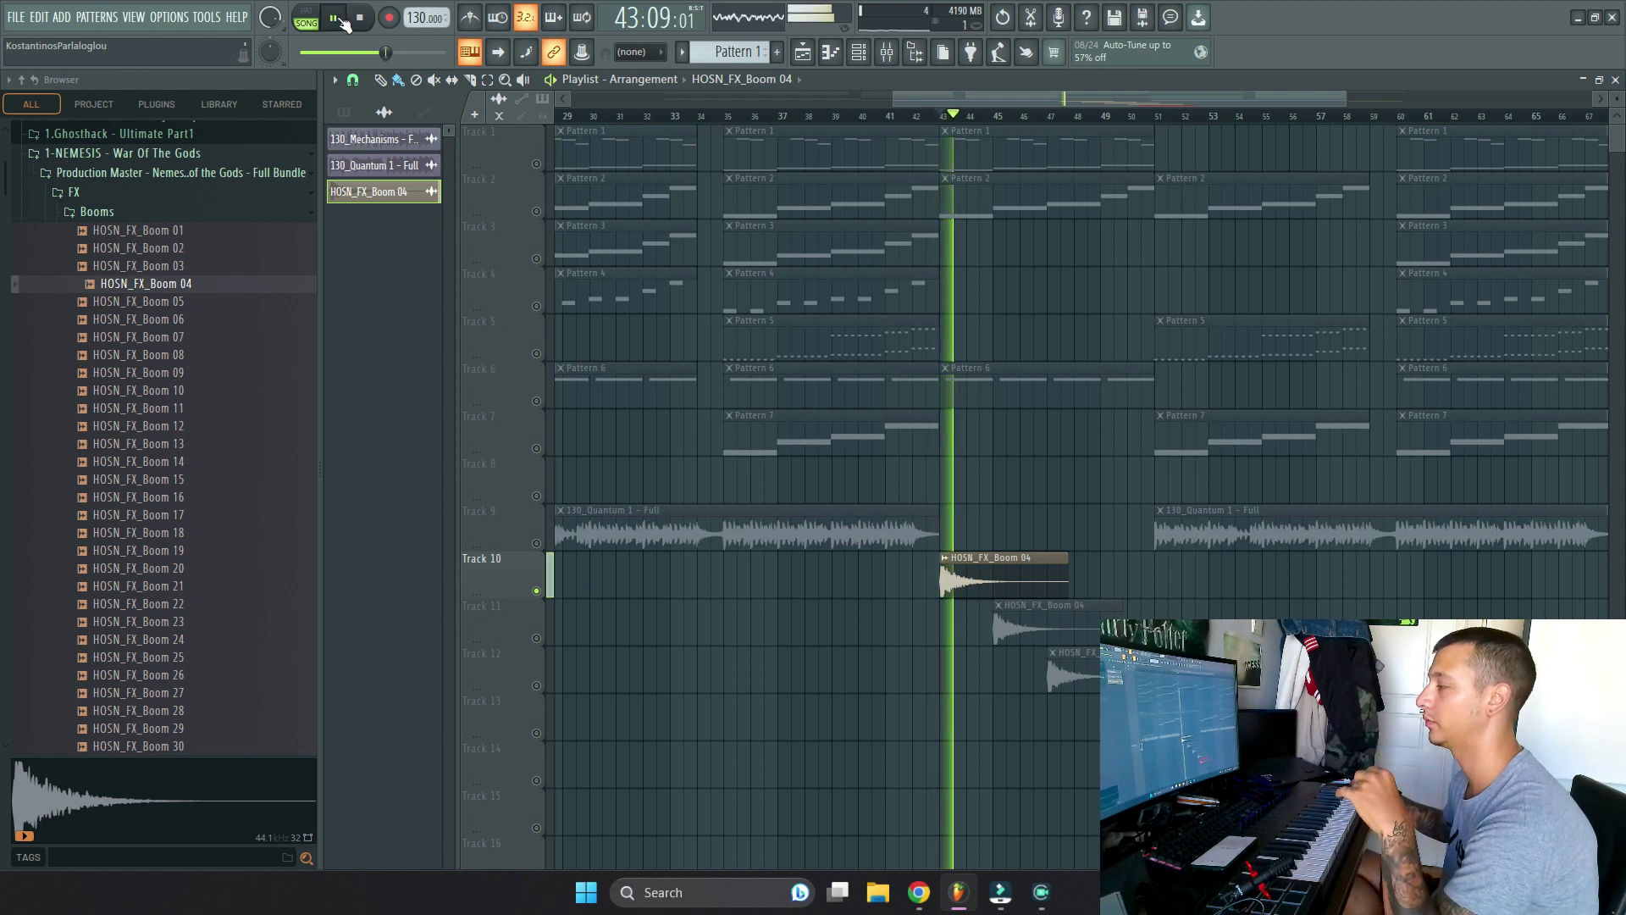
pyautogui.click(546, 641)
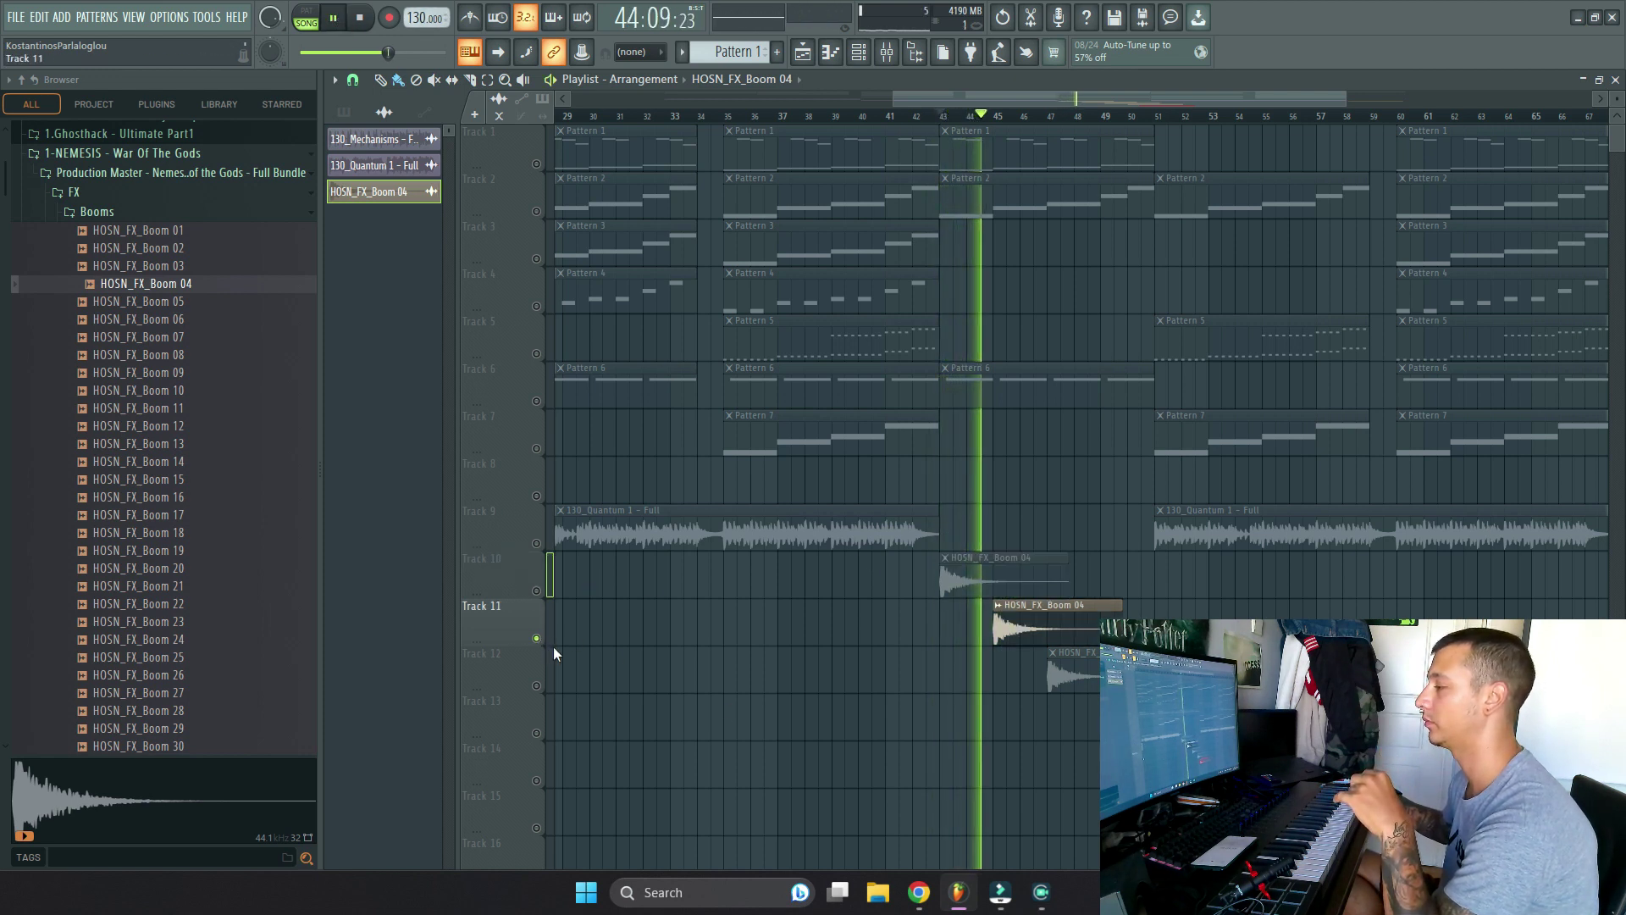
pyautogui.click(541, 689)
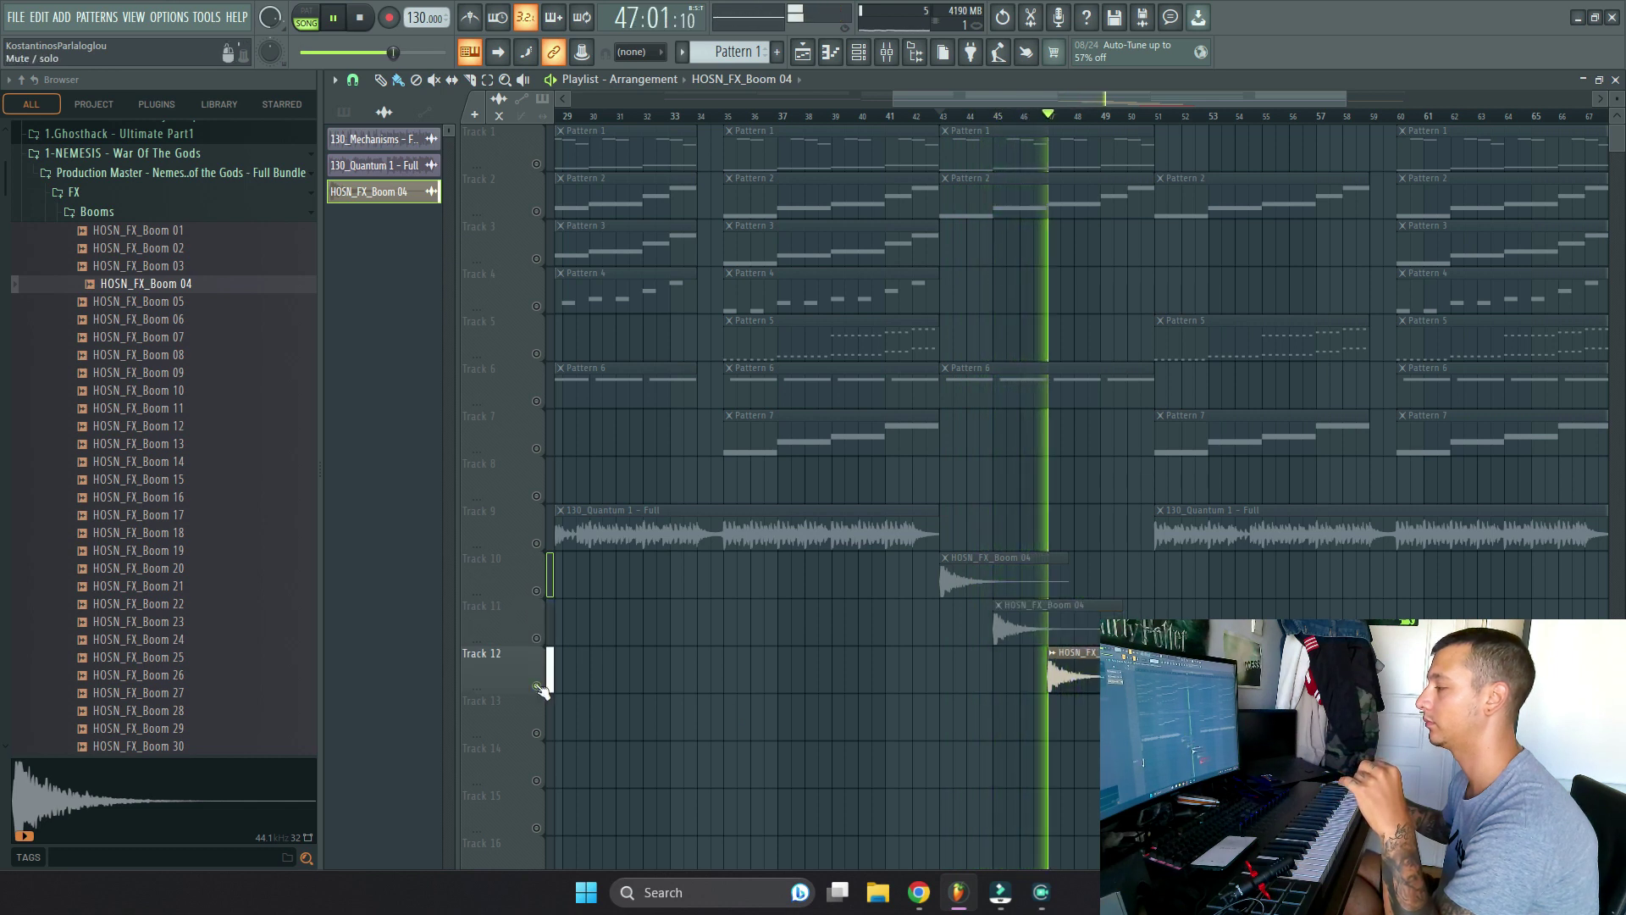
pyautogui.click(337, 18)
# Step: Turn all playlist tracks back on and play the full arrangement from bar 1
pyautogui.hscroll(5, 845, 500)
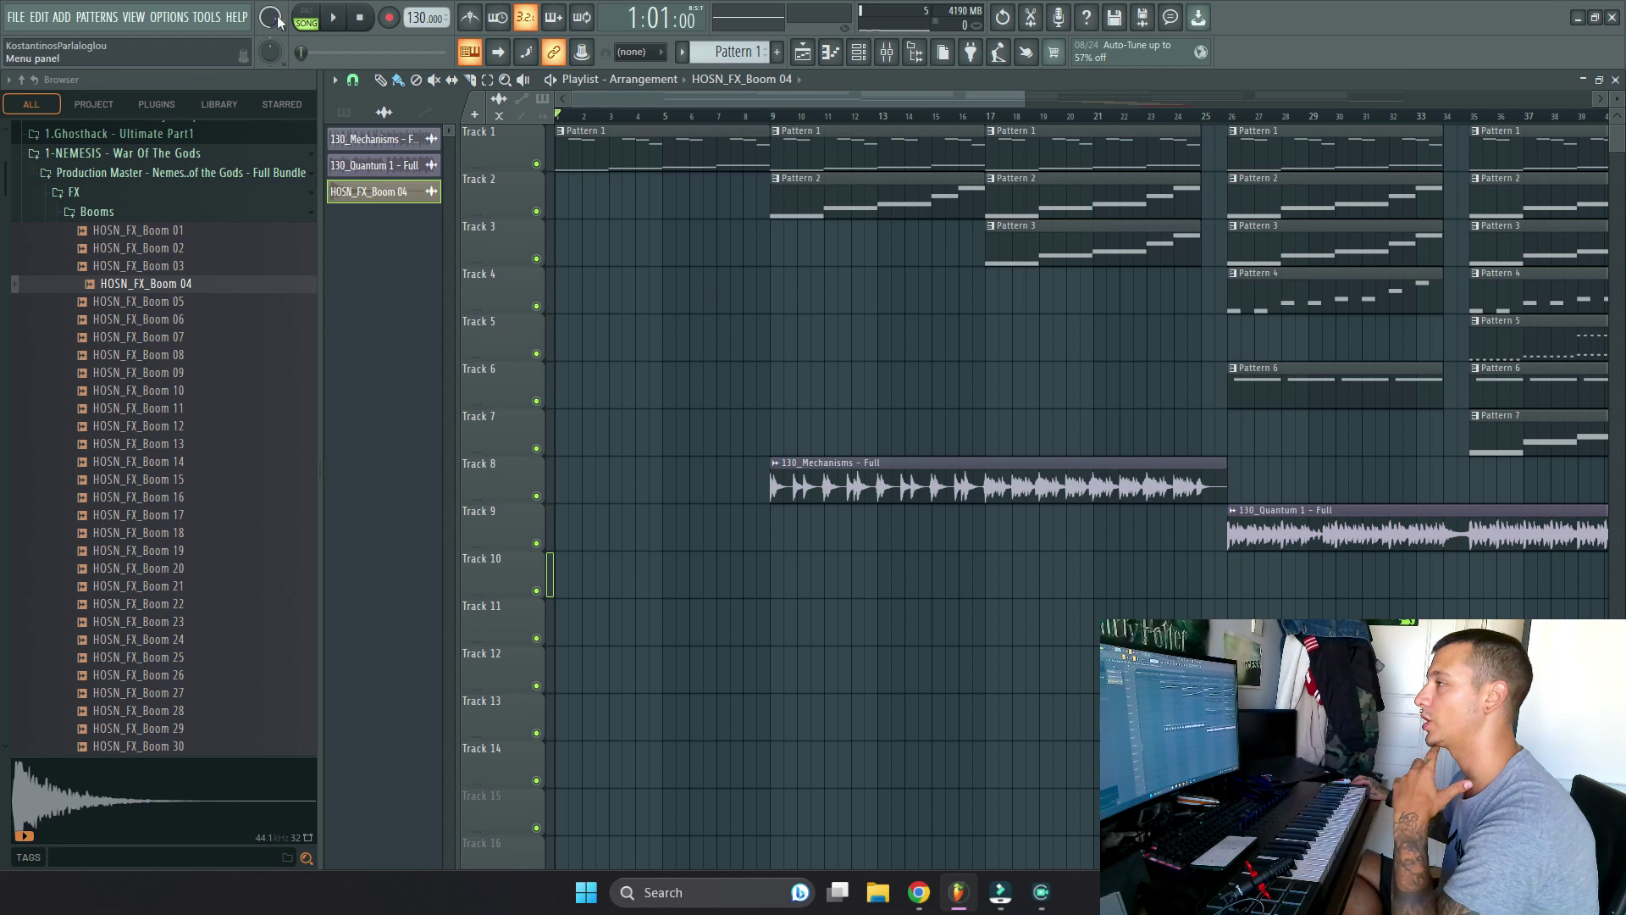
pyautogui.click(334, 21)
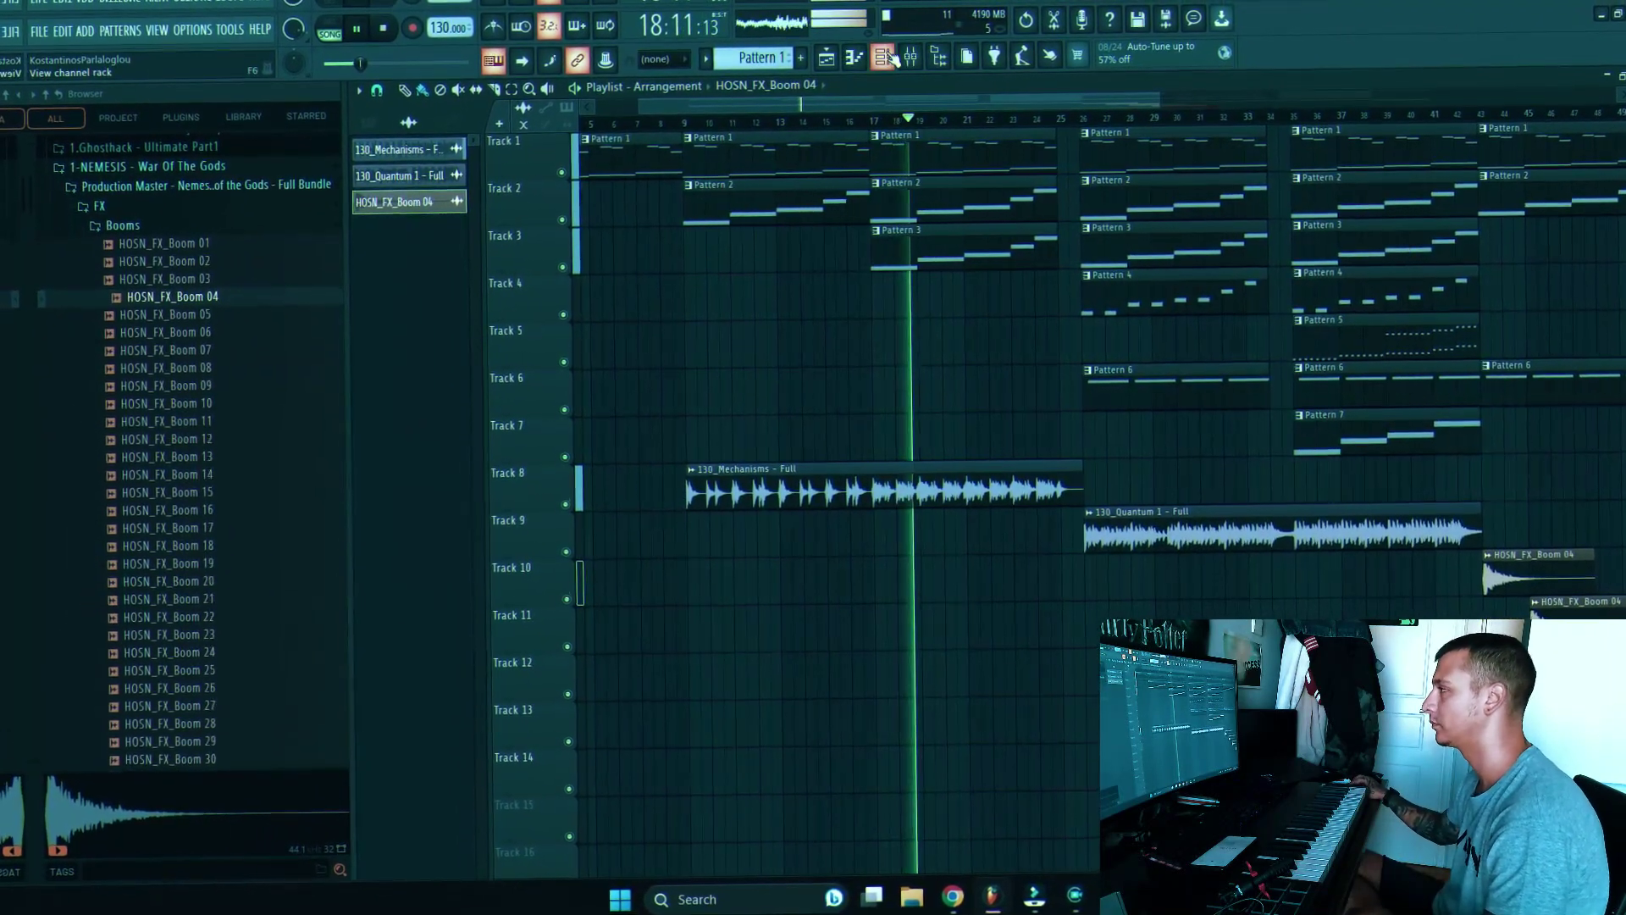
# Step: Open the channel rack to view the instrument and sample channels while the song plays
pyautogui.click(876, 57)
pyautogui.moveTo(350, 308); pyautogui.dragTo(360, 378)
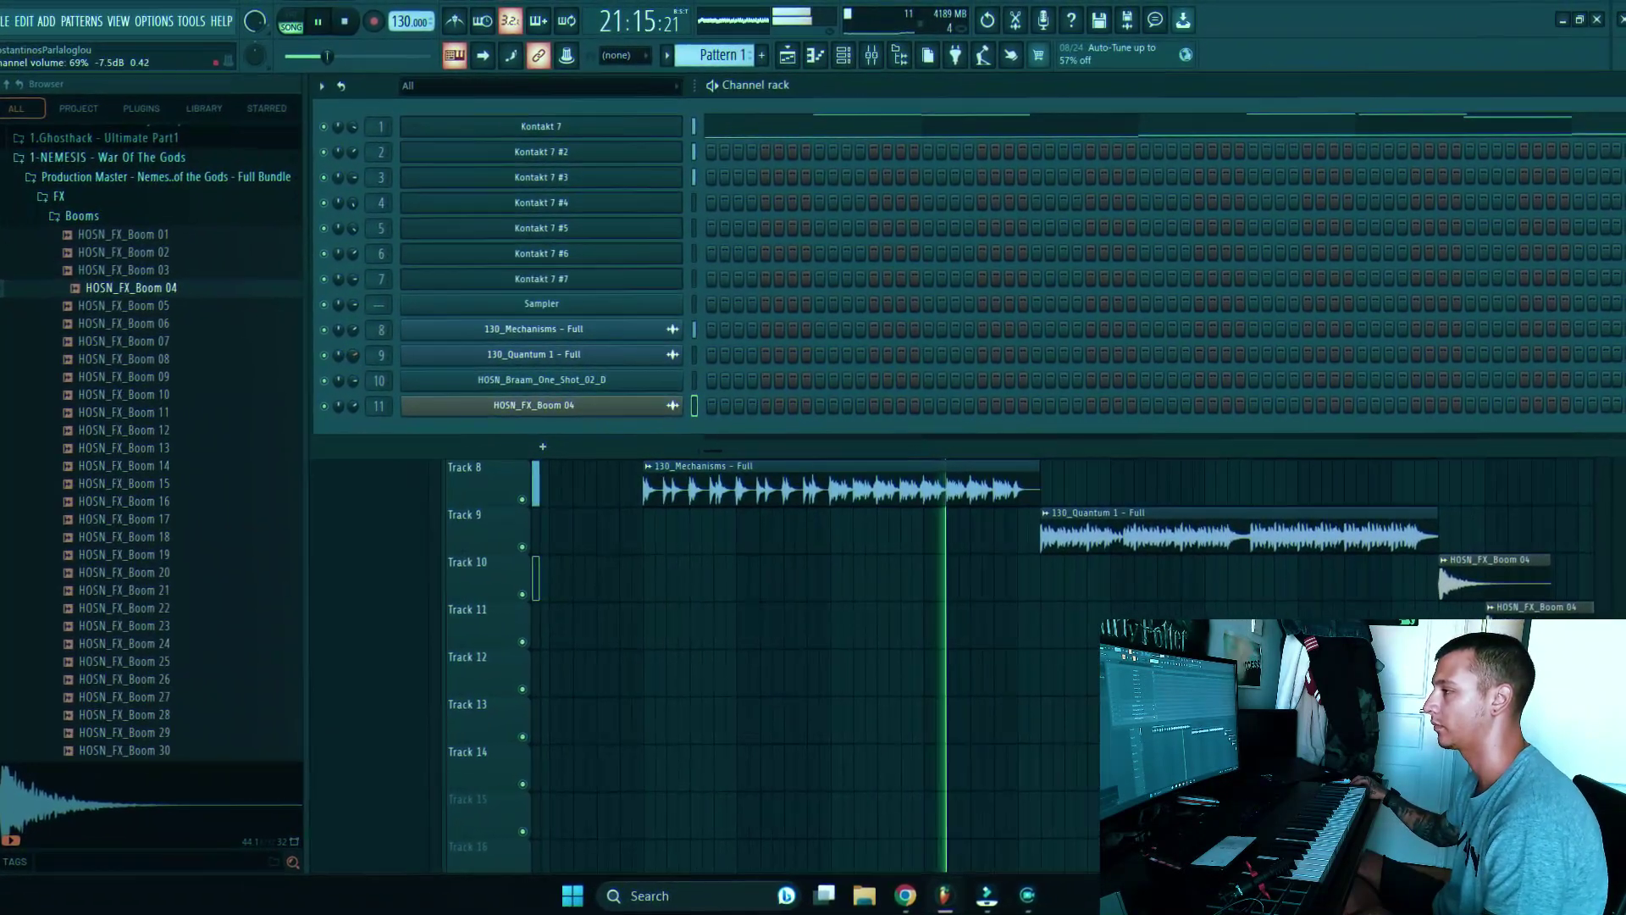